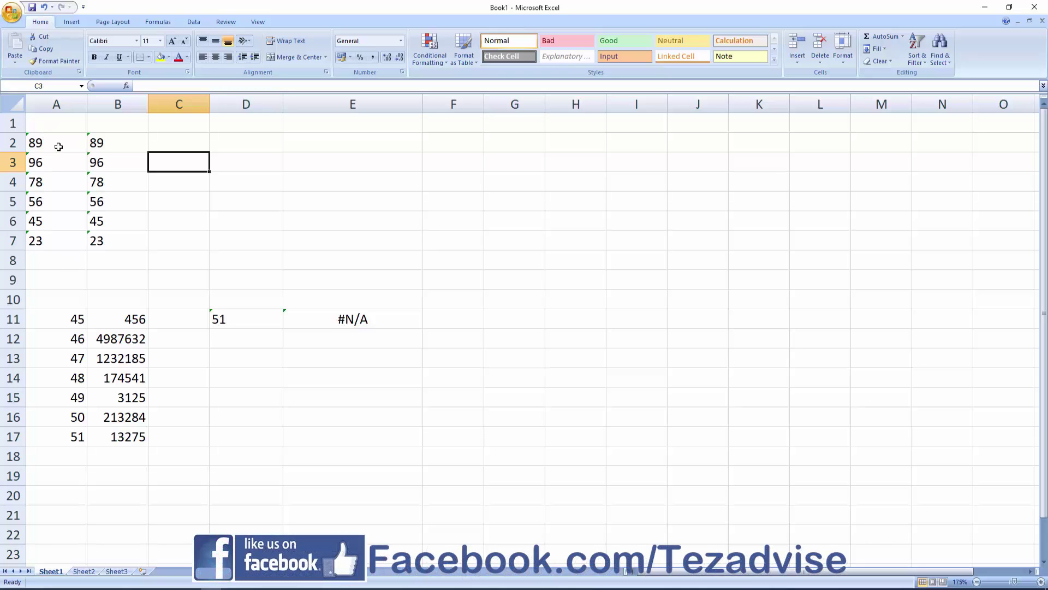
pyautogui.moveTo(77, 319); pyautogui.dragTo(75, 437)
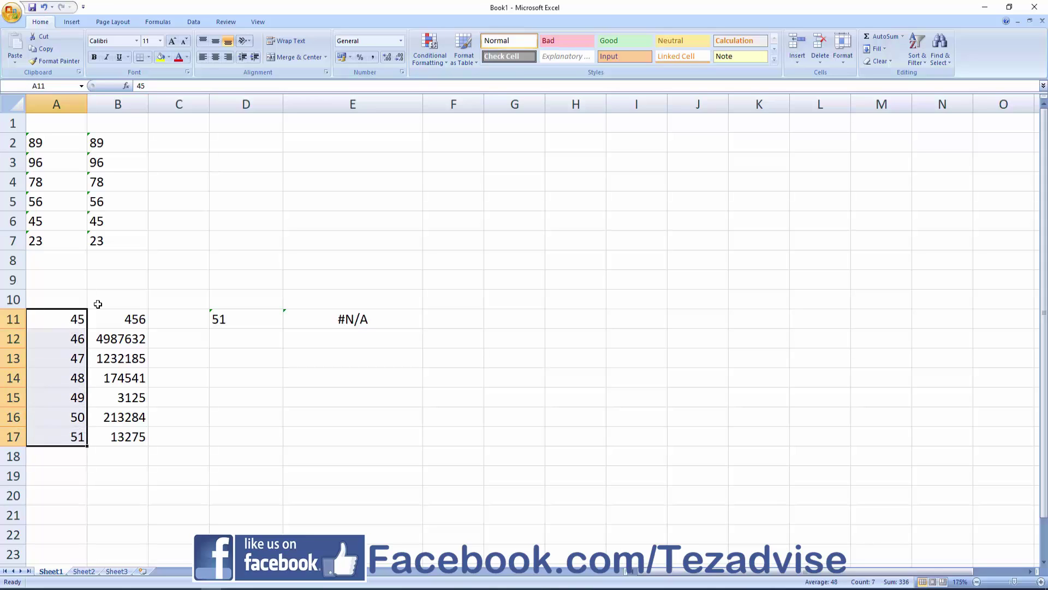
pyautogui.click(246, 201)
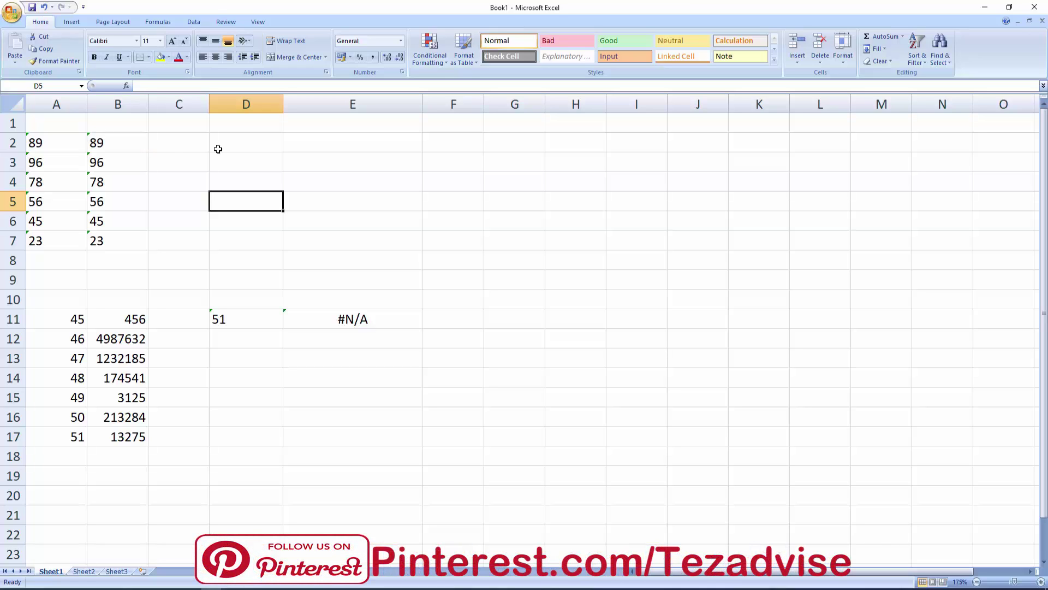
# Enter an ISNUMBER formula in C2 that checks whether B2 is a number
pyautogui.click(194, 139)
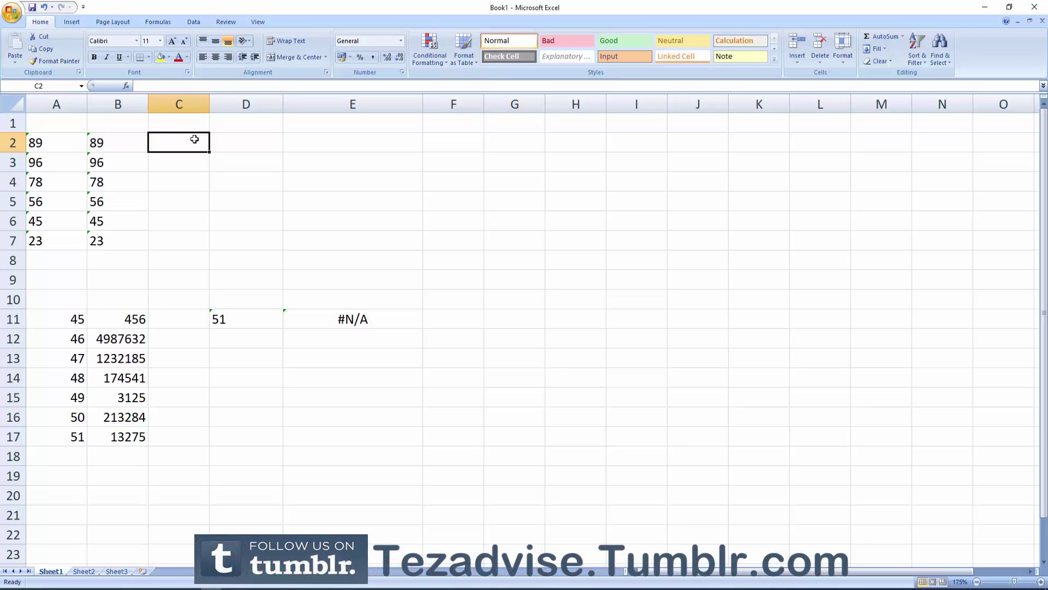
pyautogui.write('=isnum')
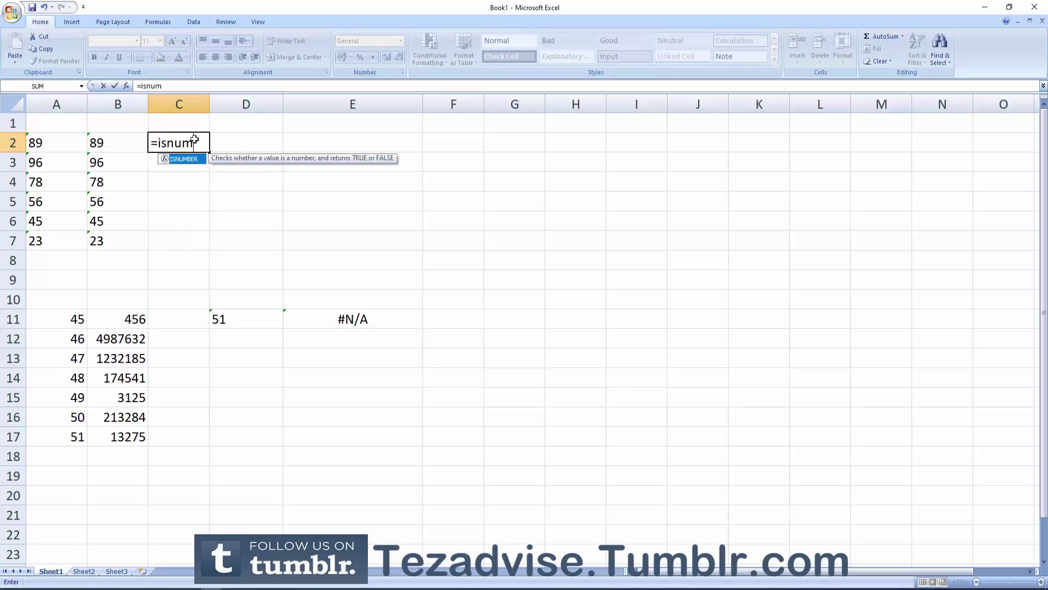
pyautogui.press('Tab')
pyautogui.press('Left')
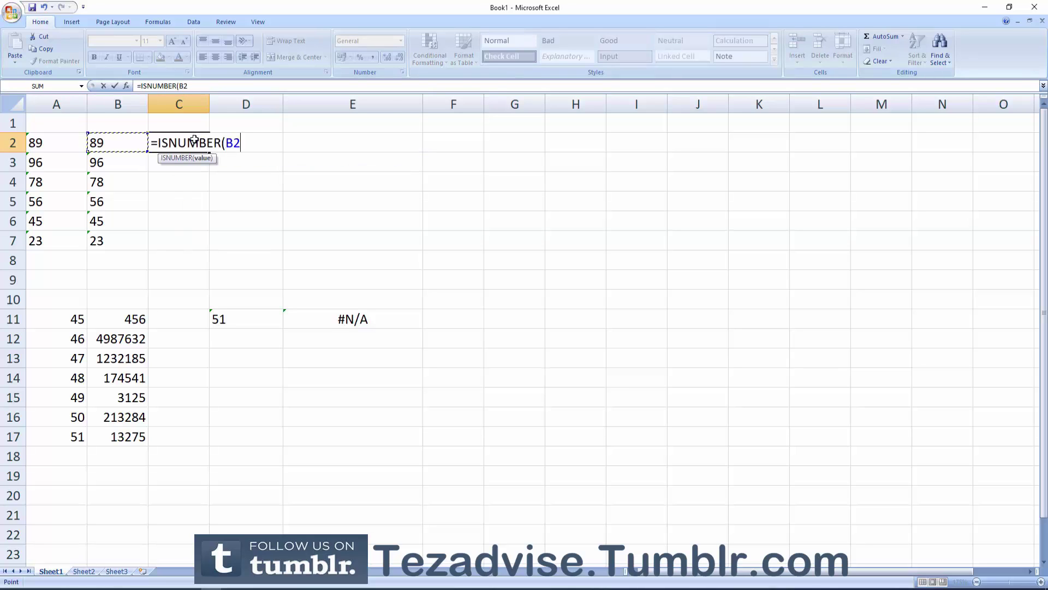
pyautogui.write(')')
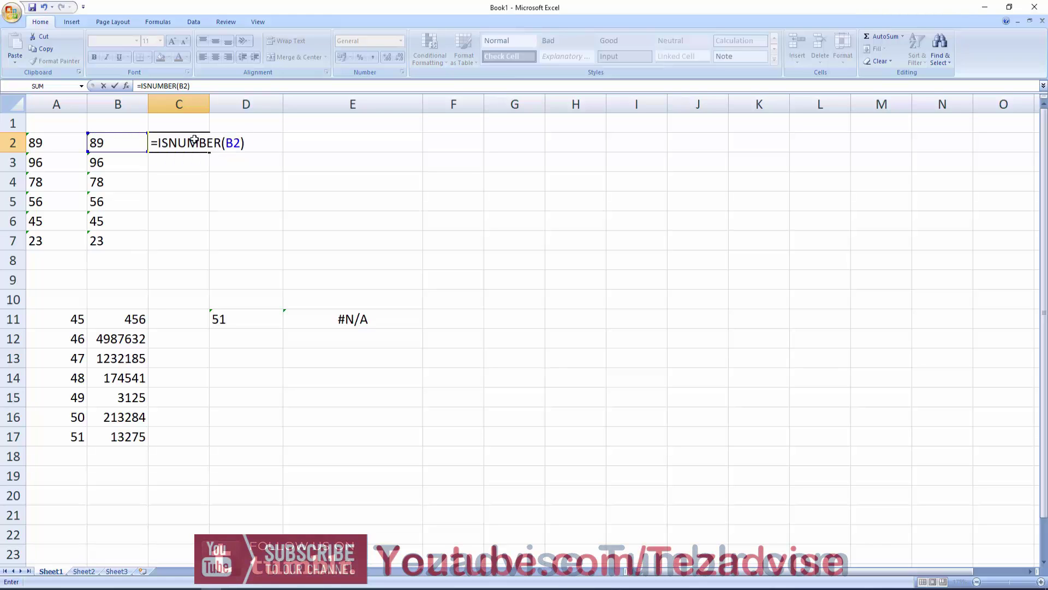
pyautogui.press('Return')
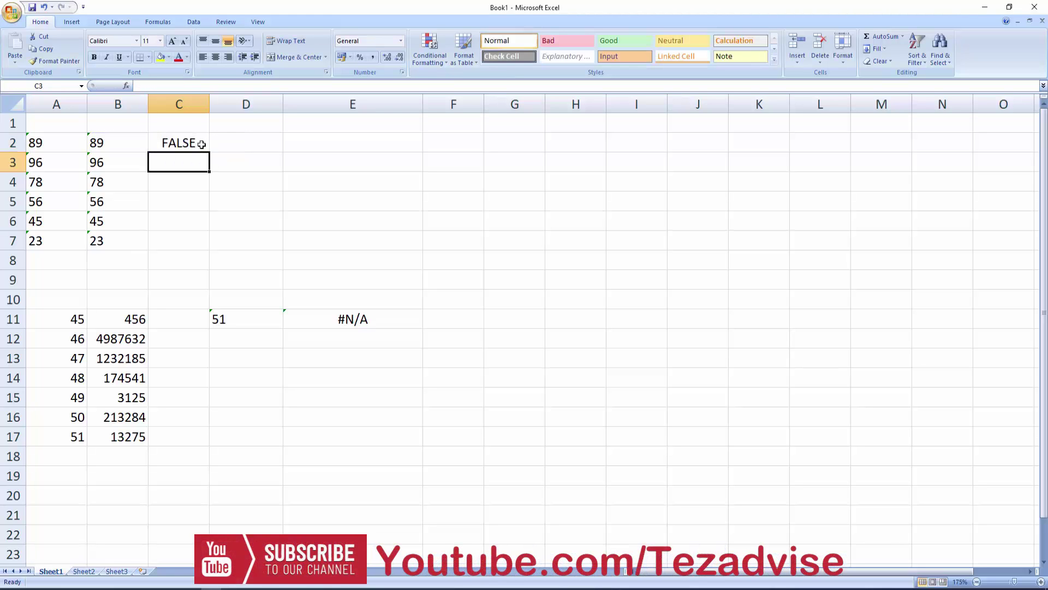
# Fill the ISNUMBER formula from C2 down through C7
pyautogui.click(201, 144)
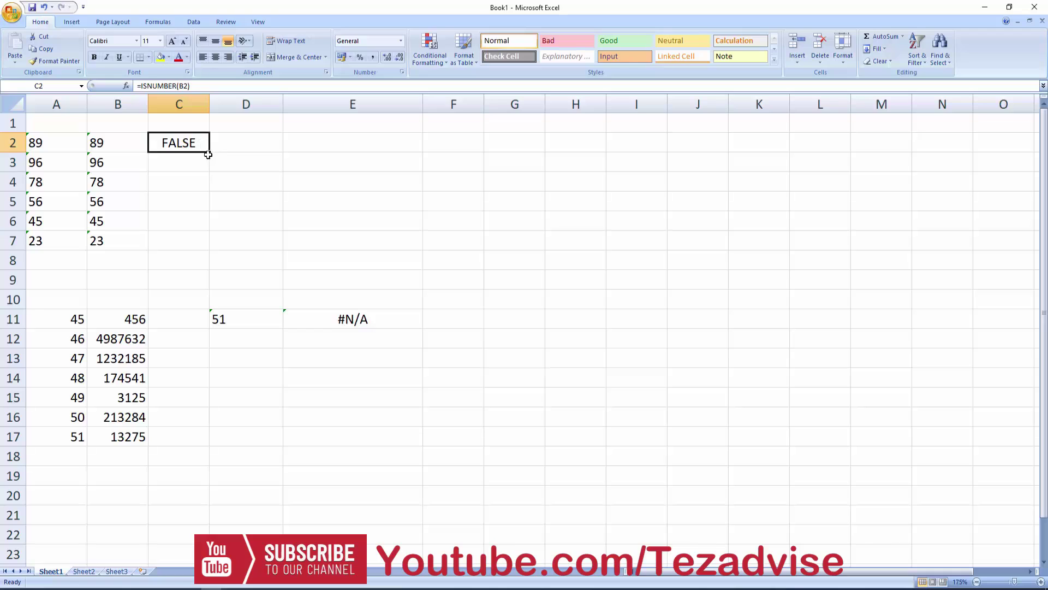
pyautogui.moveTo(209, 152); pyautogui.dragTo(195, 248)
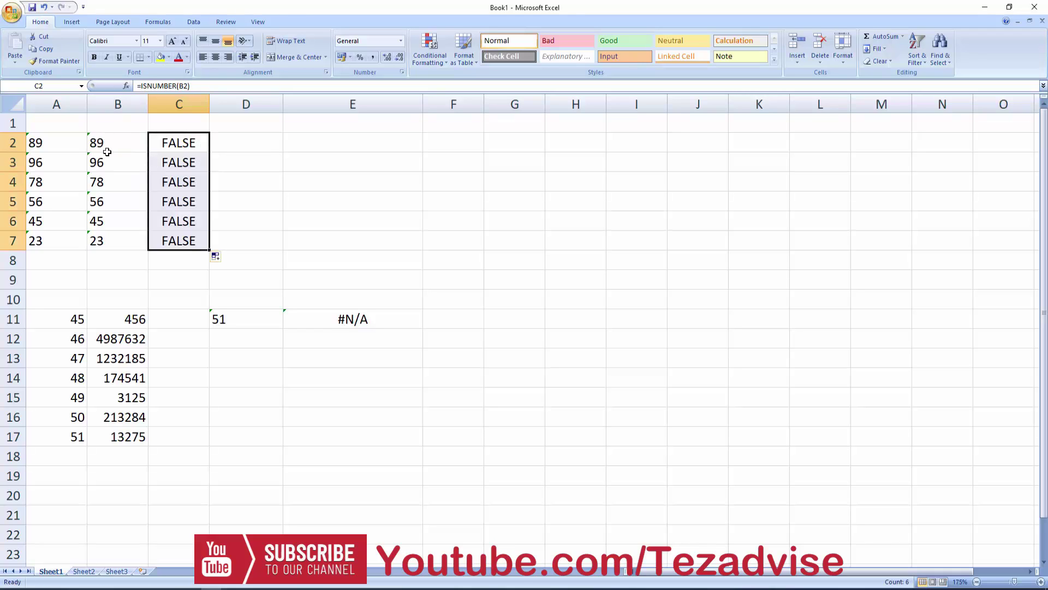
pyautogui.click(246, 181)
pyautogui.moveTo(193, 140); pyautogui.dragTo(187, 238)
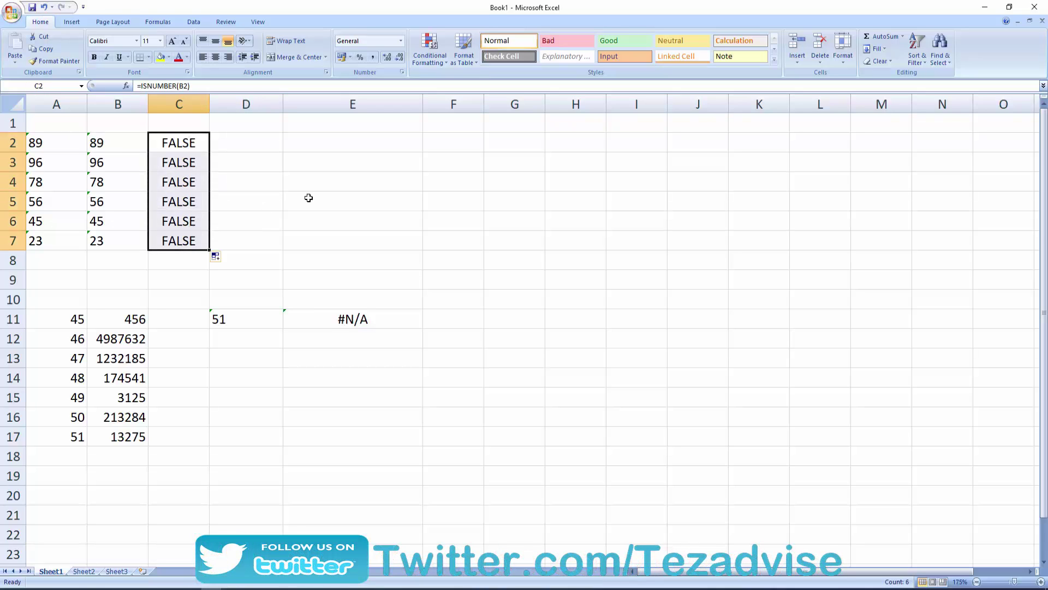
pyautogui.click(308, 198)
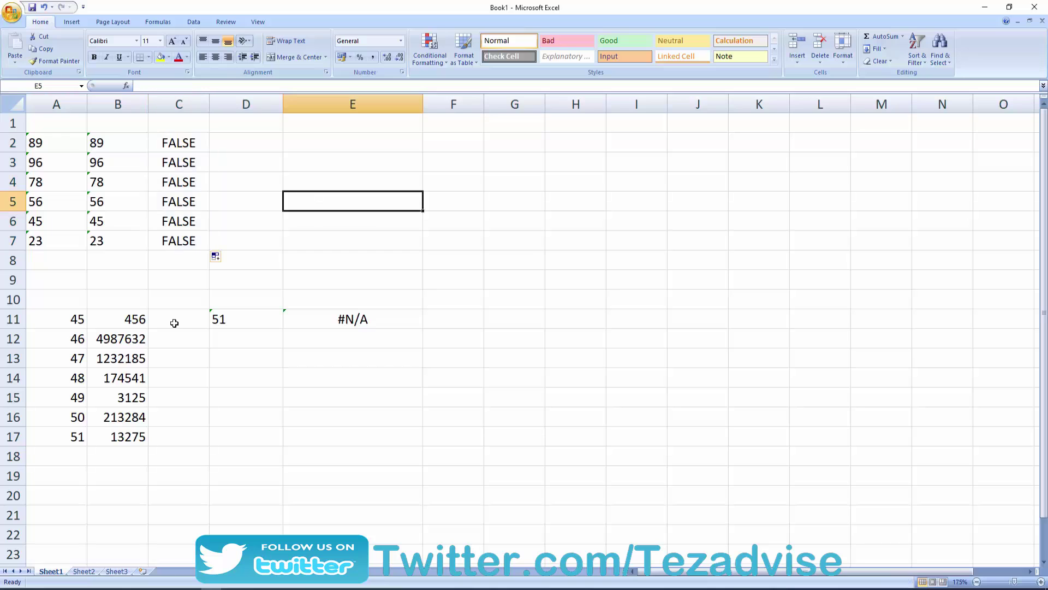
# Enter an ISNUMBER formula in C11 that checks B11 and fill it down alongside the lower table
pyautogui.click(175, 321)
pyautogui.write('=')
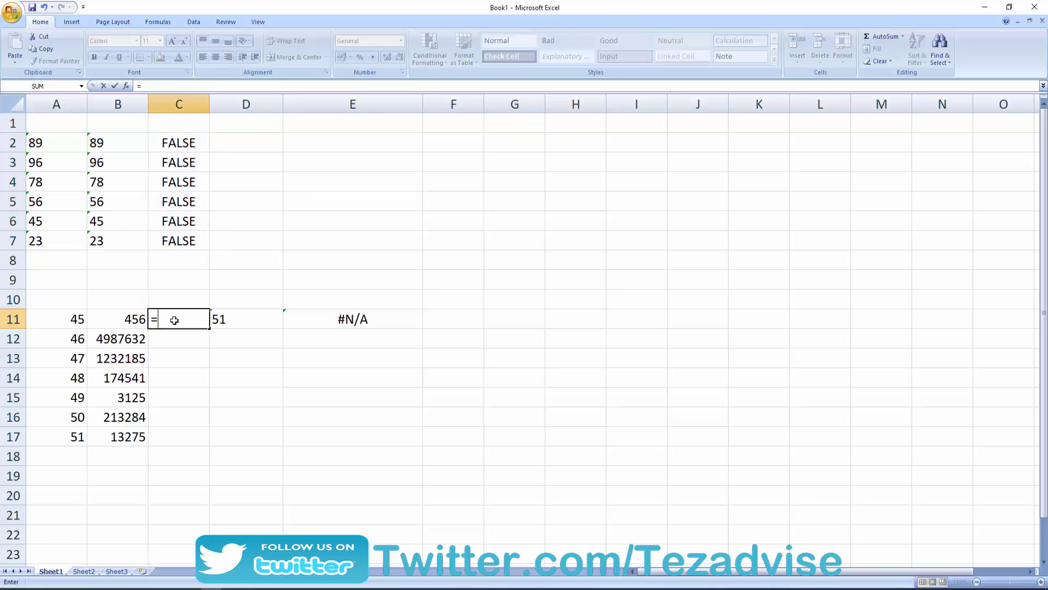
pyautogui.write('ISNUMBER(')
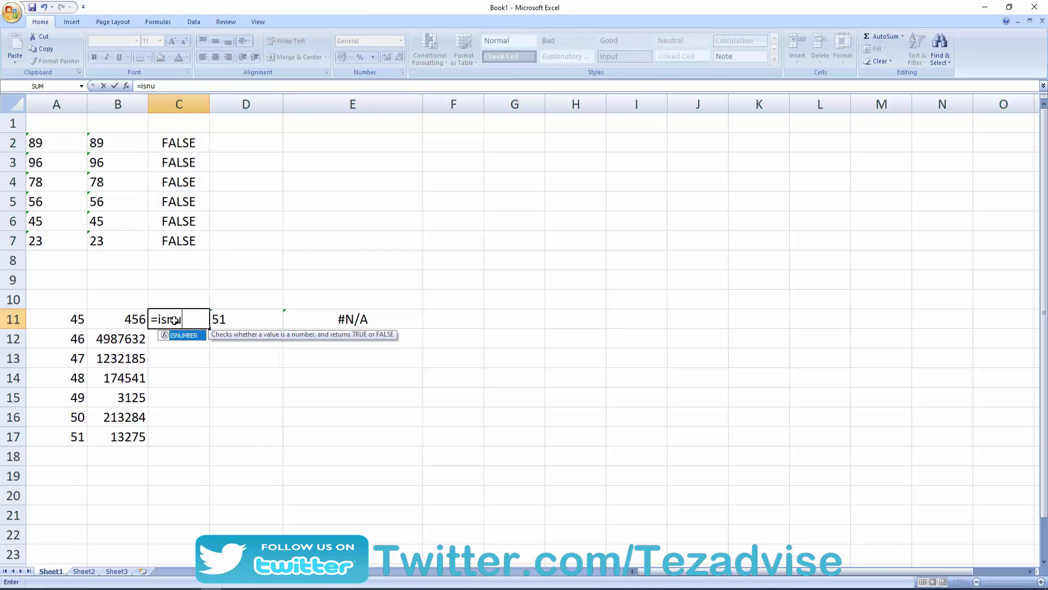
pyautogui.press('Left')
pyautogui.write(')')
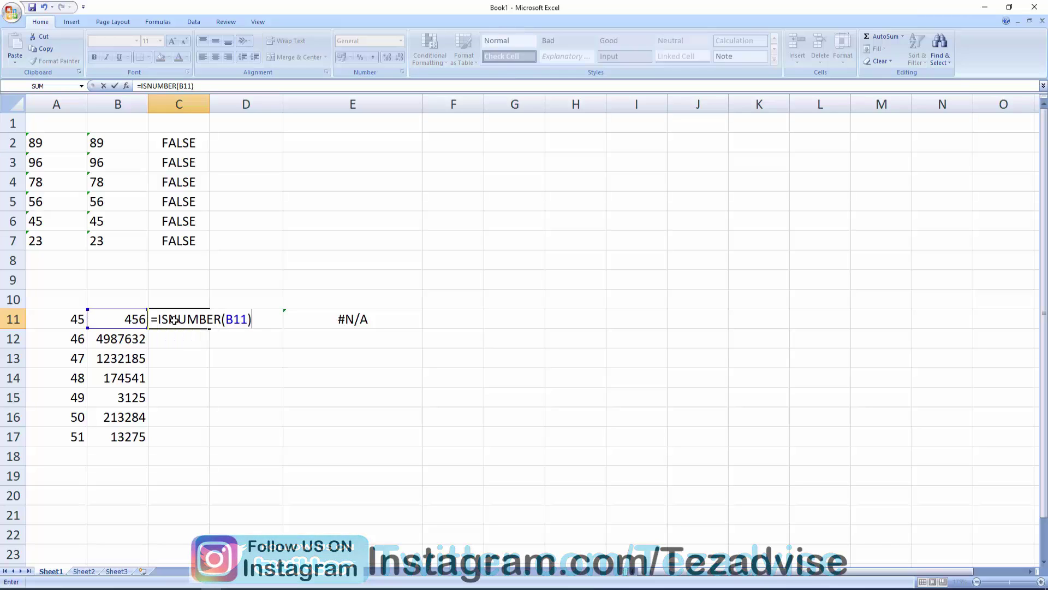
pyautogui.press('Return')
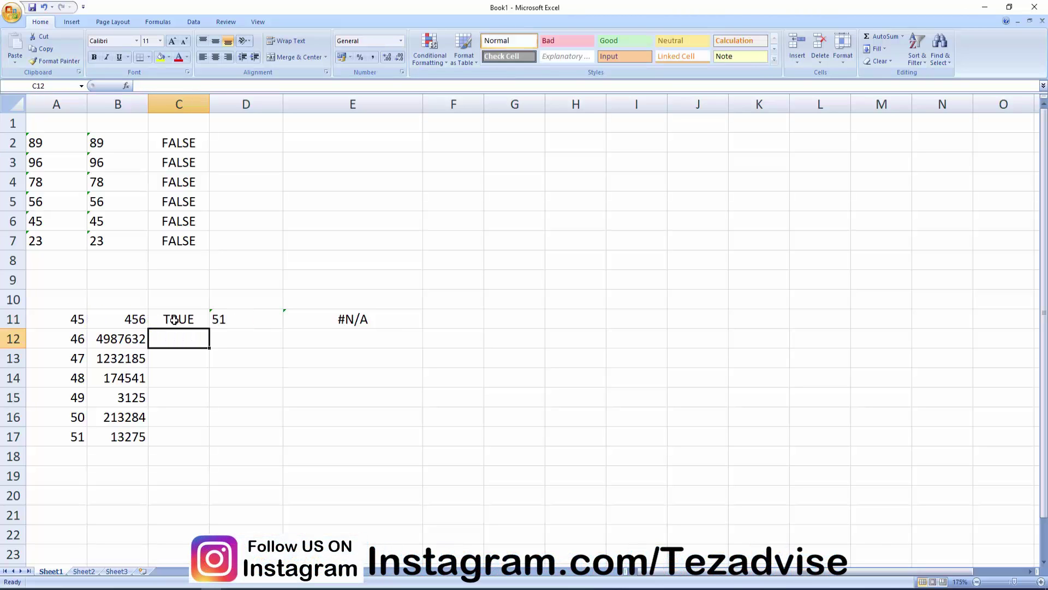
pyautogui.click(174, 320)
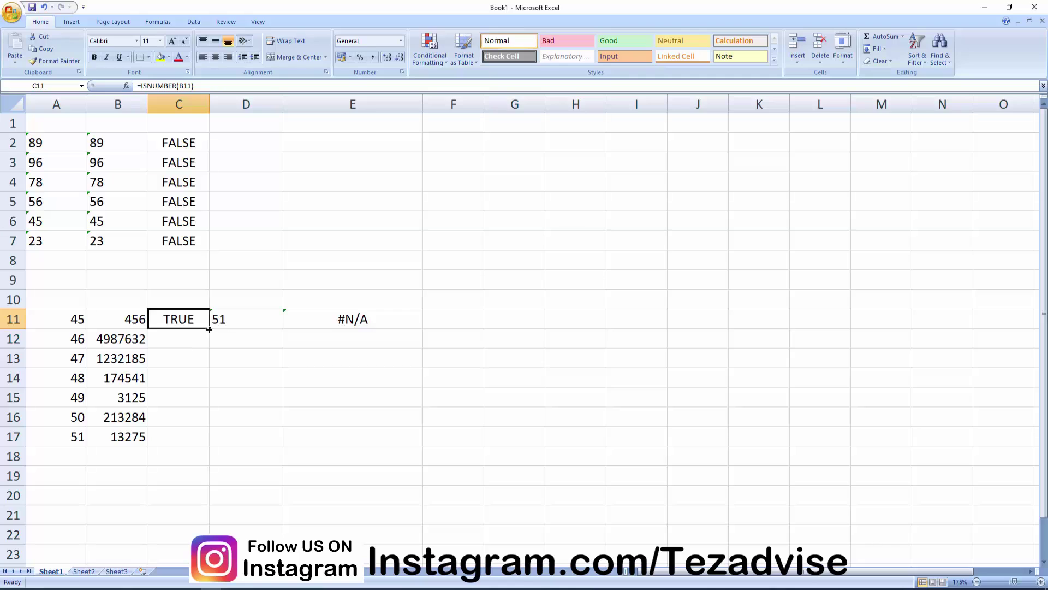
pyautogui.doubleClick(208, 329)
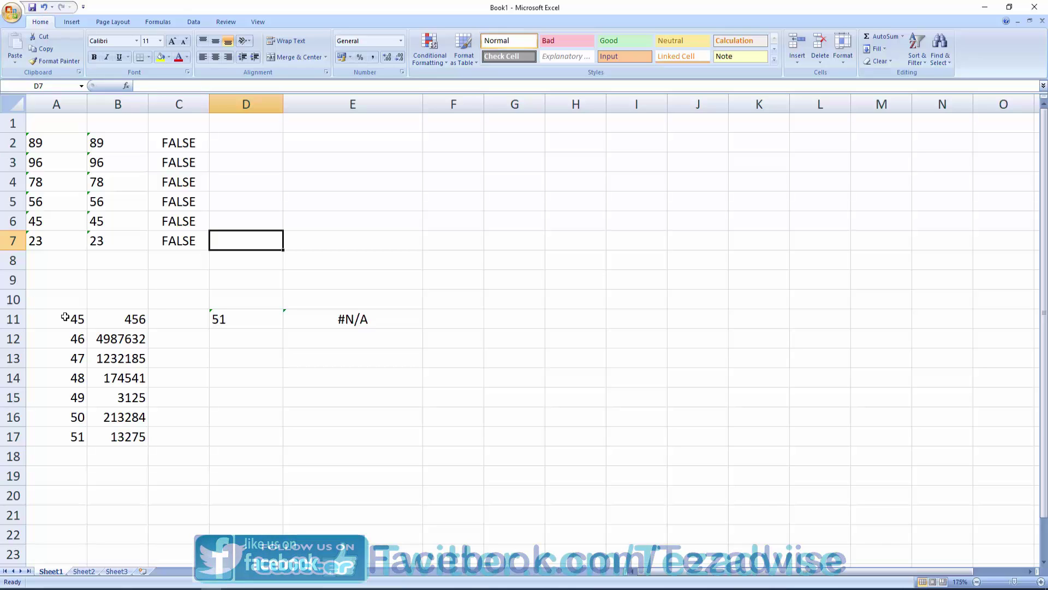
# Examine the table range, column index and range-lookup arguments of the VLOOKUP formula in E11, leaving the formula as it is
pyautogui.moveTo(64, 317); pyautogui.dragTo(57, 435)
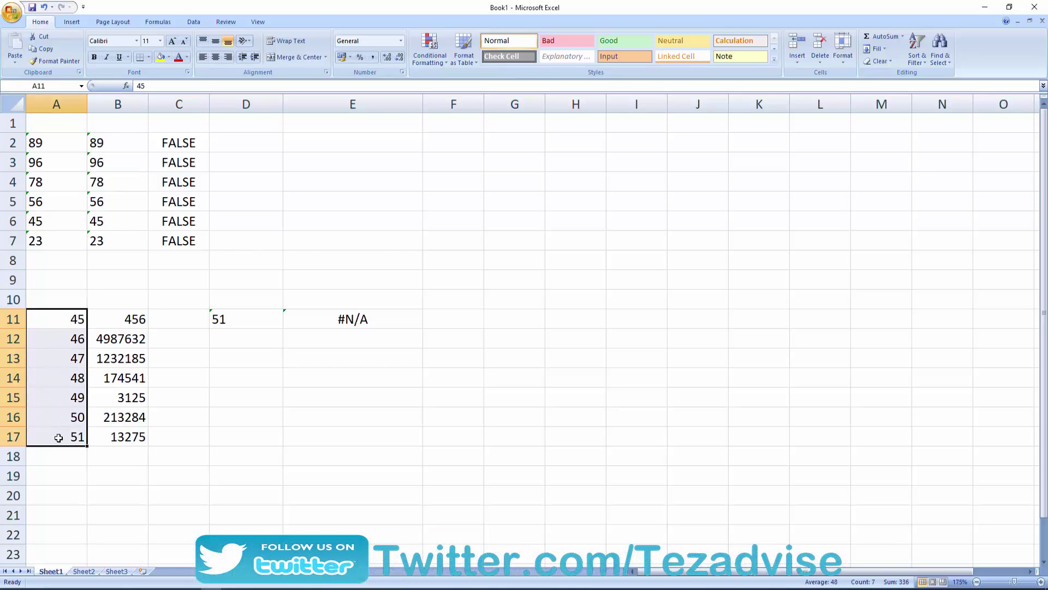
pyautogui.click(376, 321)
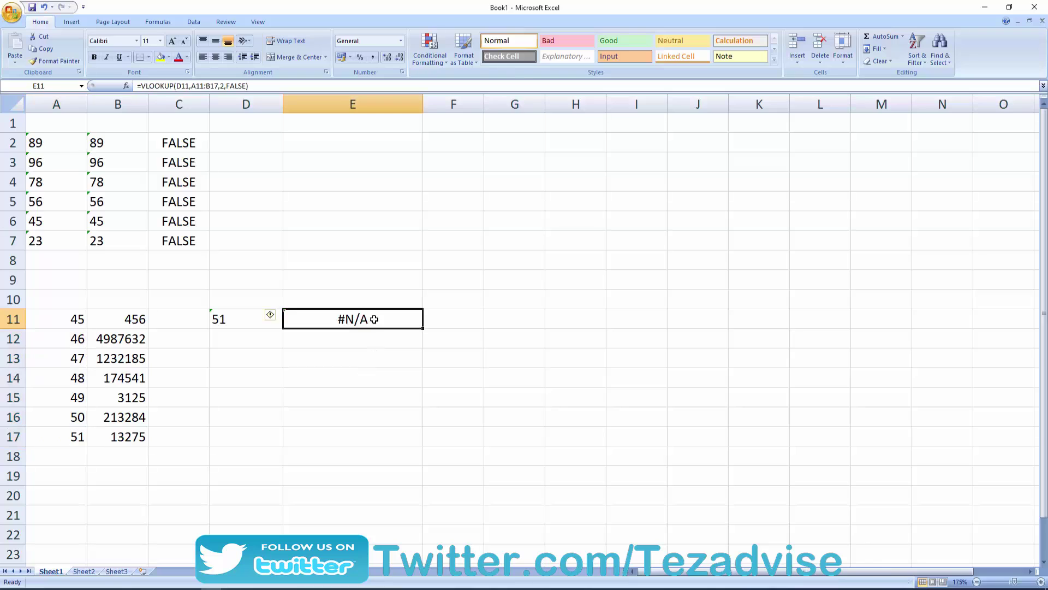
pyautogui.doubleClick(387, 319)
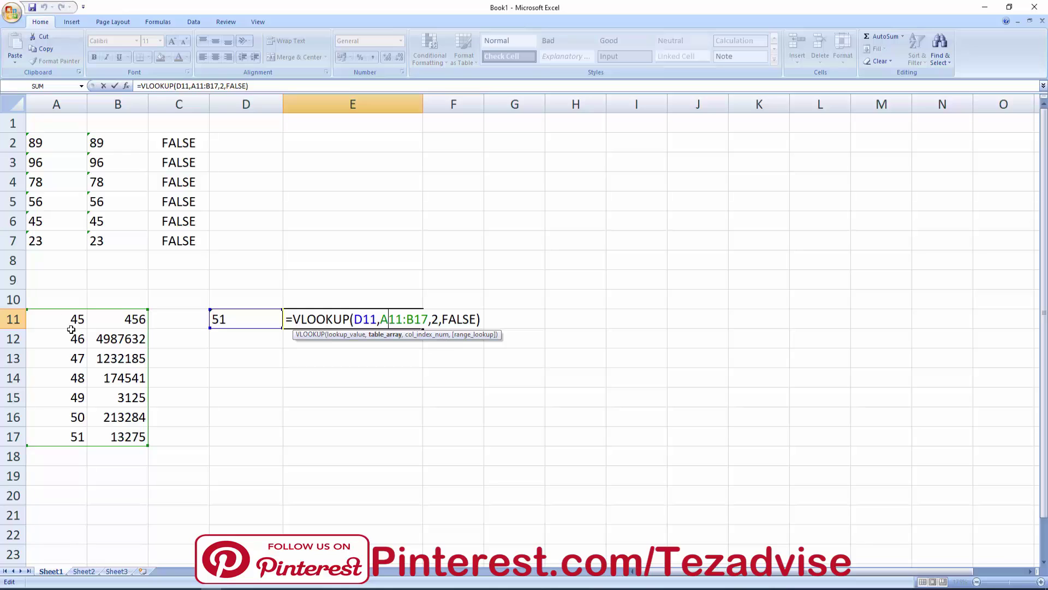
pyautogui.doubleClick(434, 319)
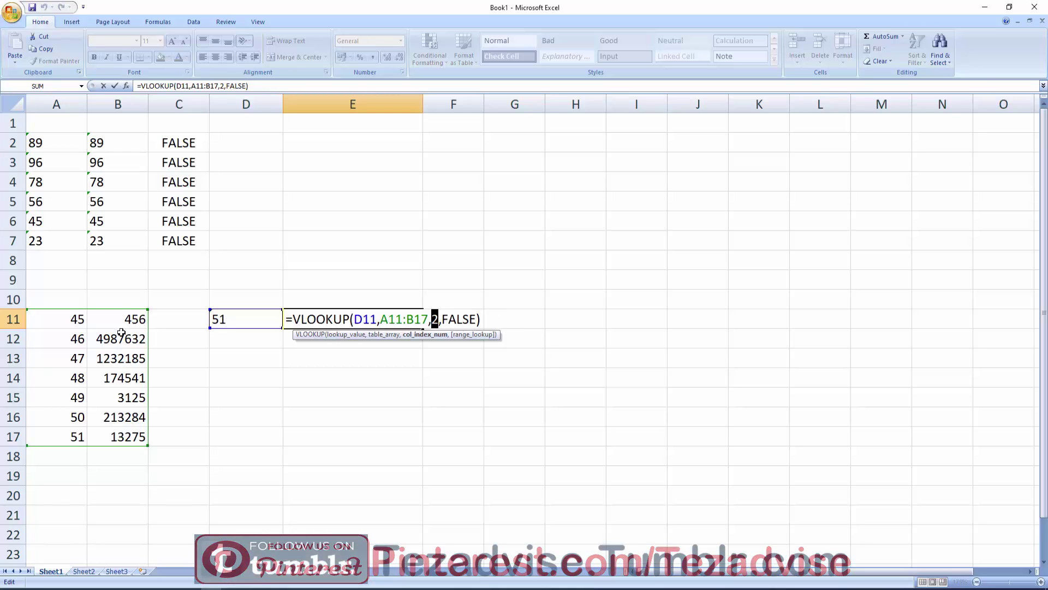
pyautogui.moveTo(442, 319); pyautogui.dragTo(477, 320)
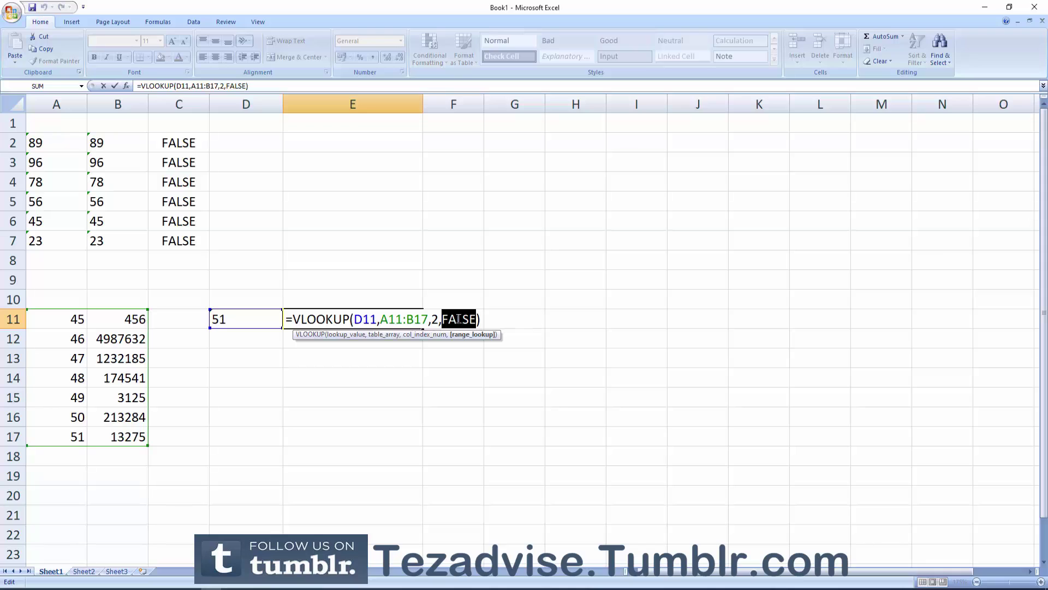
pyautogui.press('Escape')
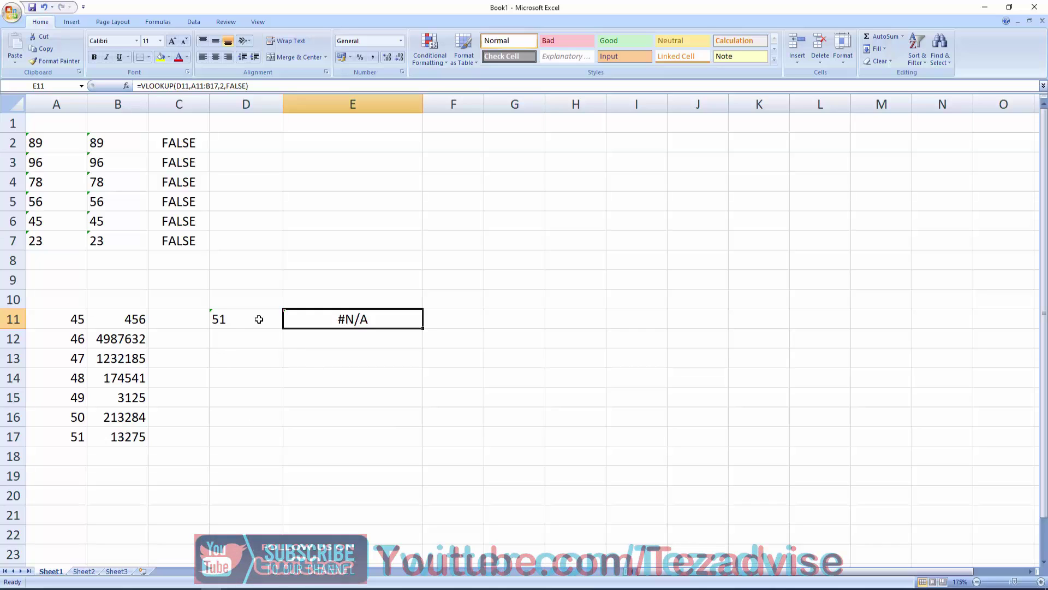
# Convert the text-stored lookup value in D11 to a number using its error-checking options
pyautogui.scroll(1, 321, 328)
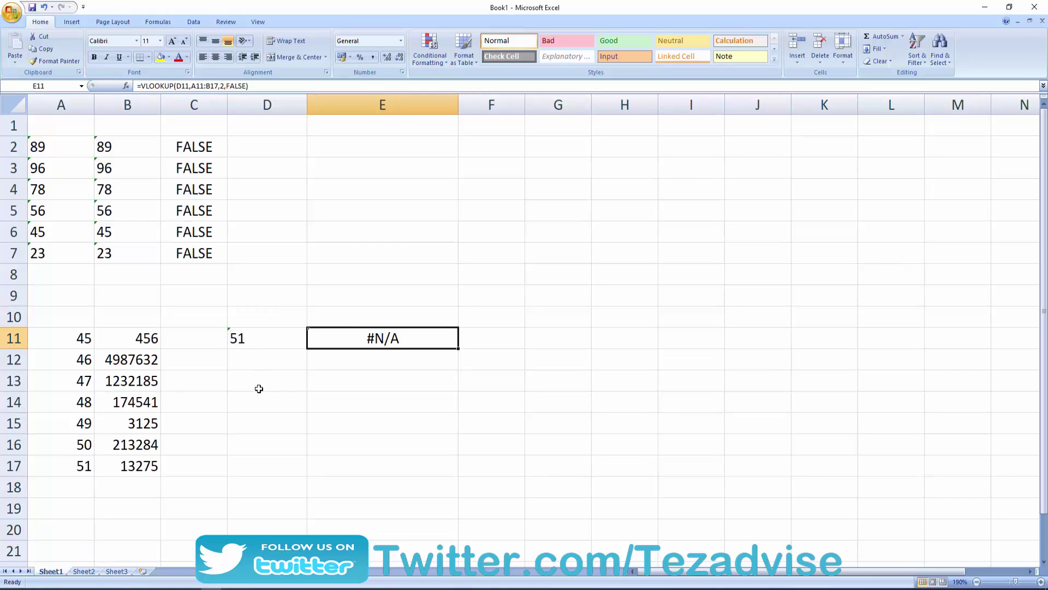
pyautogui.click(266, 339)
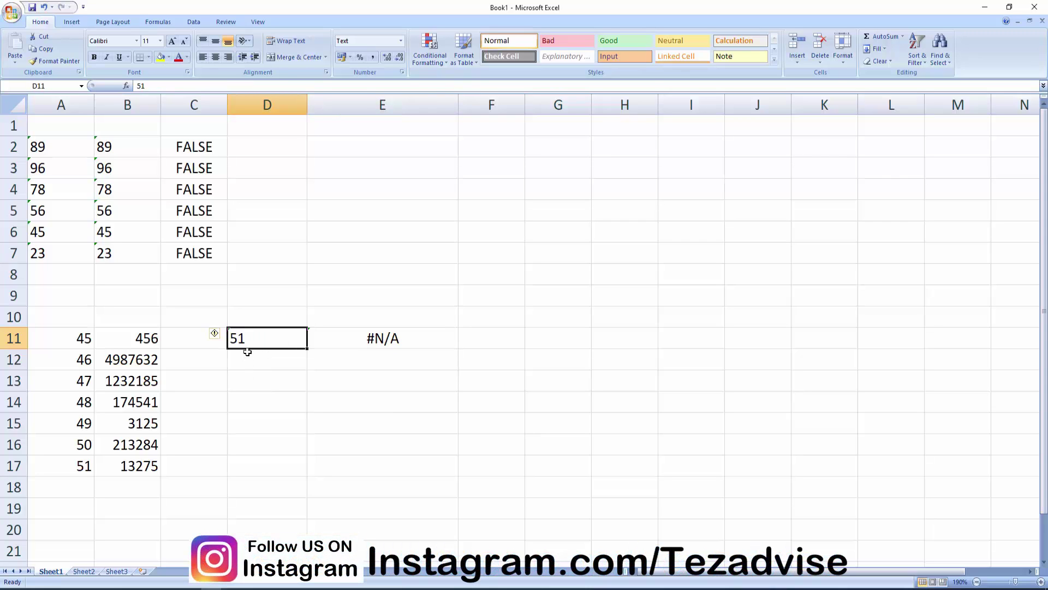
pyautogui.click(255, 372)
pyautogui.click(256, 344)
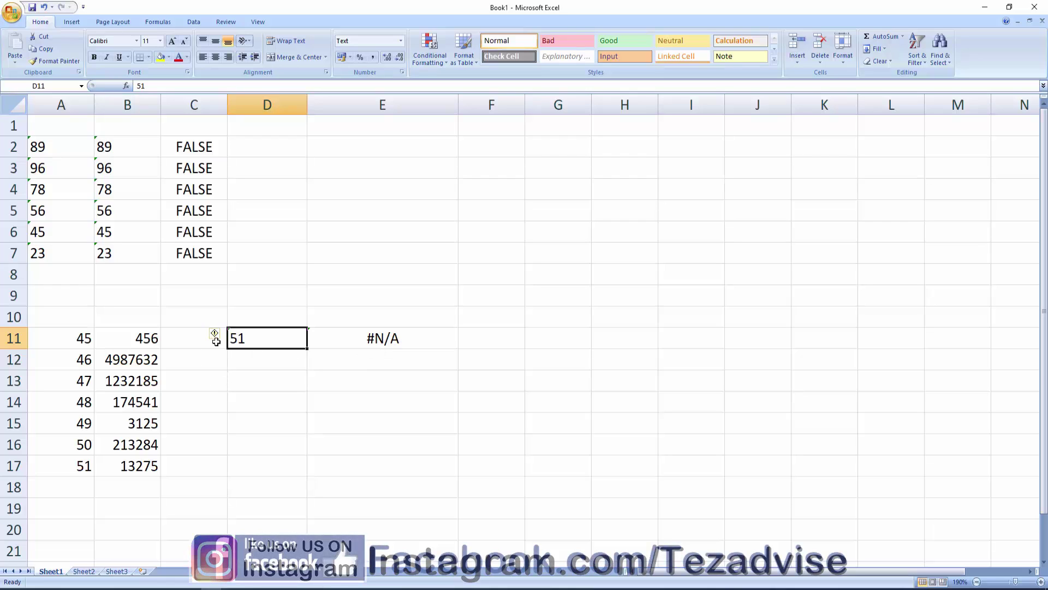
pyautogui.moveTo(217, 341)
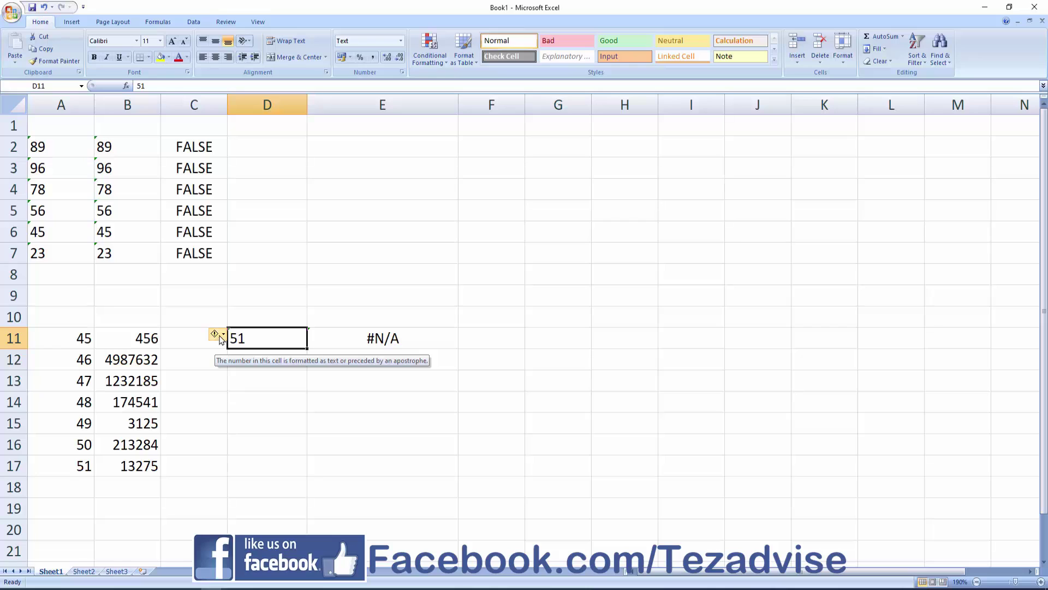
pyautogui.click(223, 335)
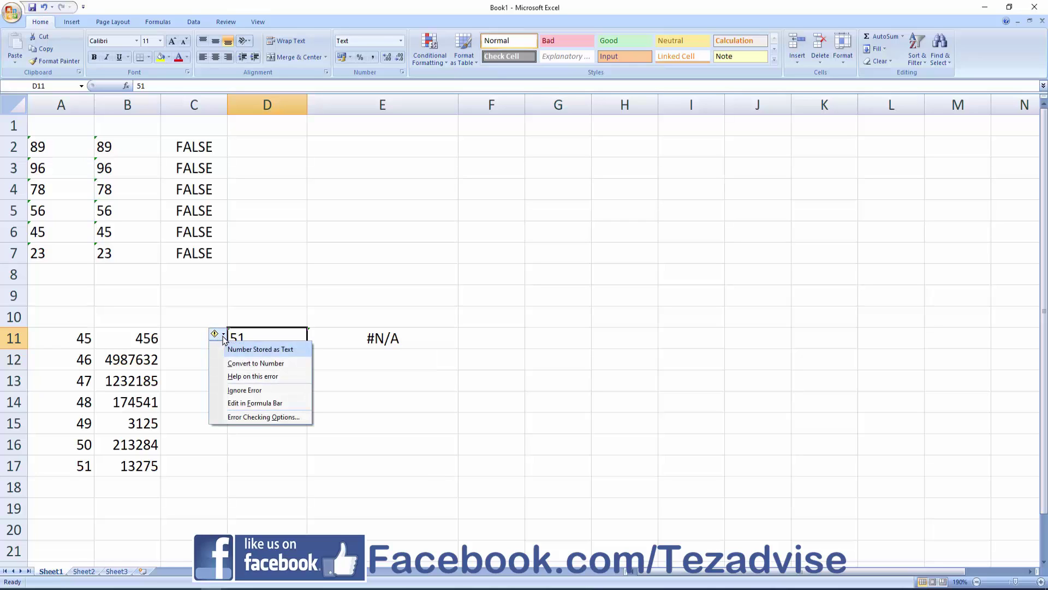
pyautogui.click(264, 364)
pyautogui.click(362, 379)
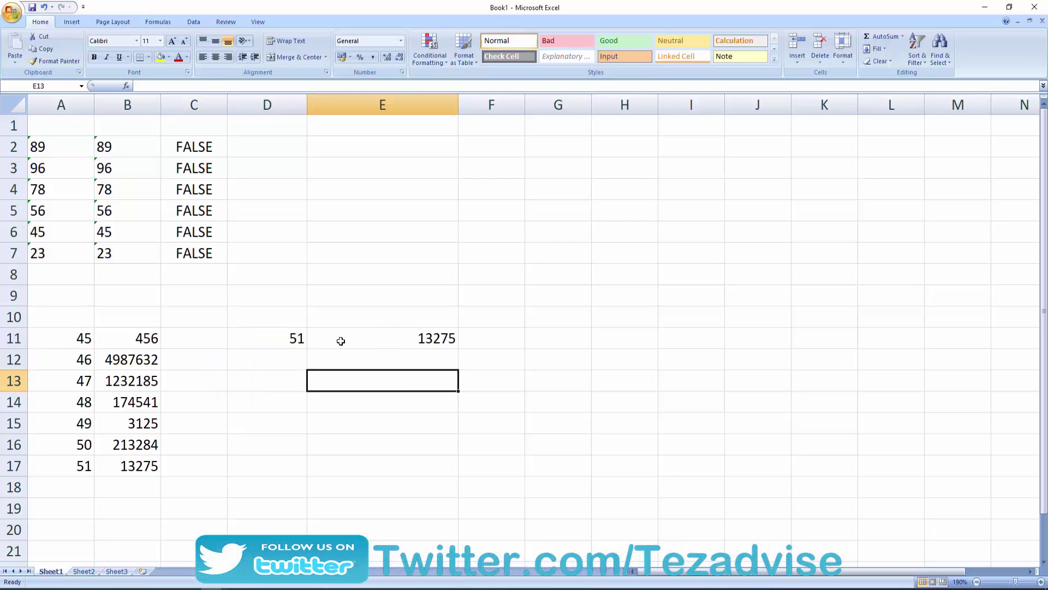
# Test the VLOOKUP in E11 by setting the lookup value in D11 to 48
pyautogui.click(432, 339)
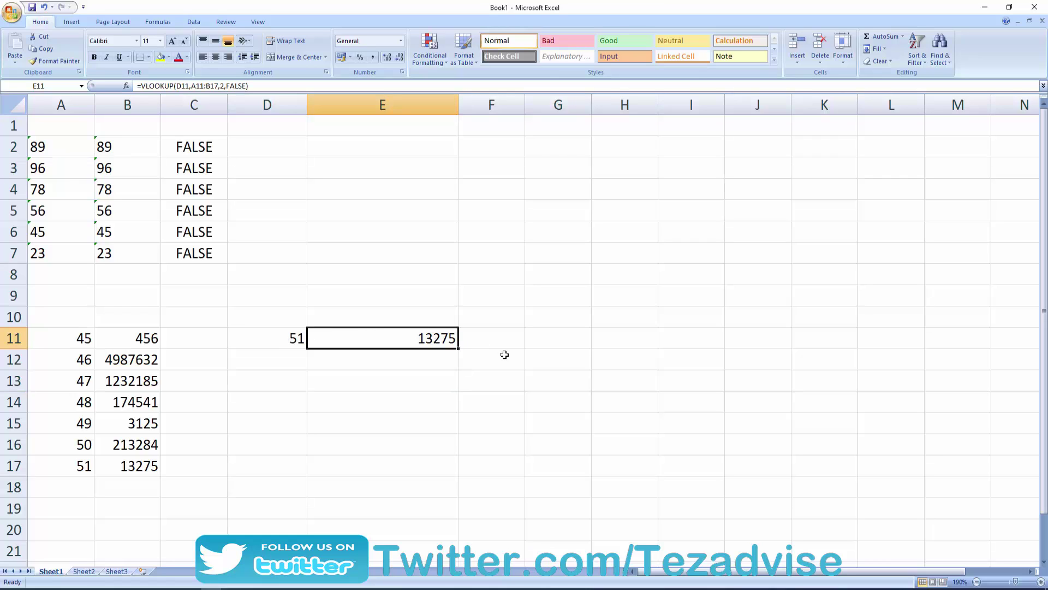
pyautogui.press('Left')
pyautogui.write('48')
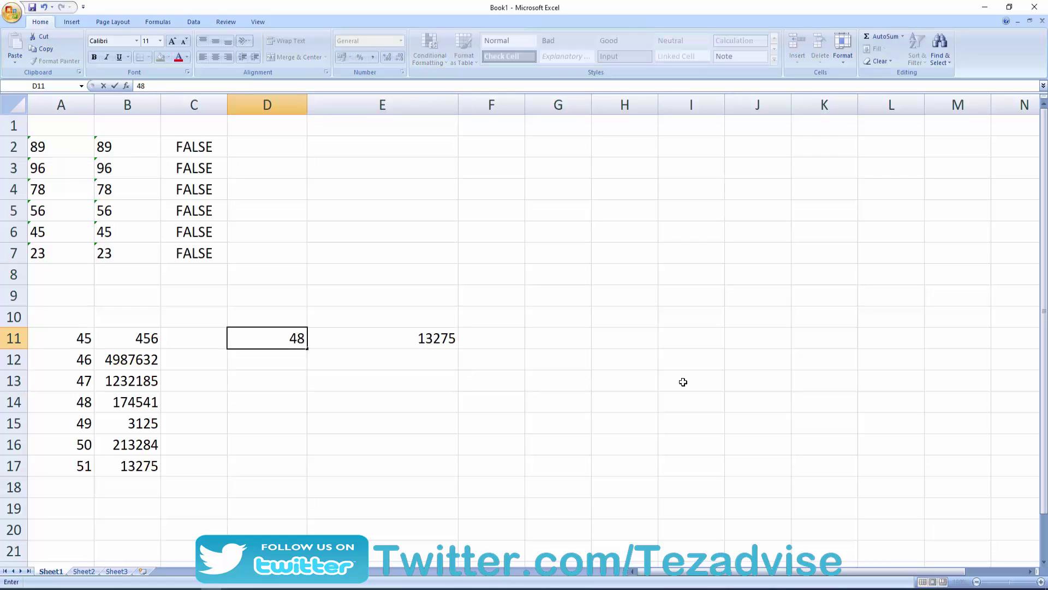
pyautogui.press('Return')
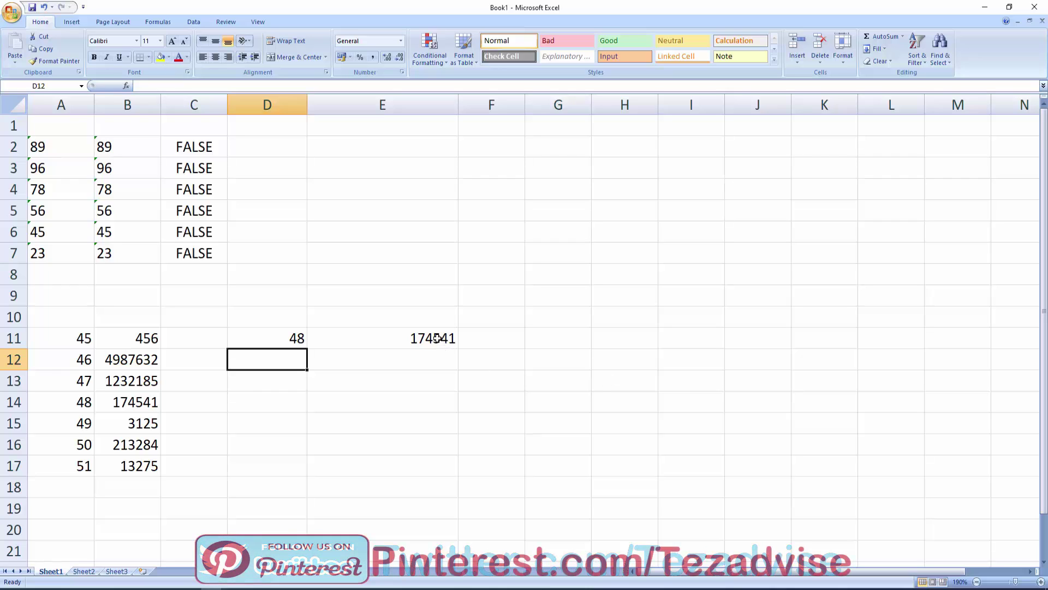
# Set the lookup value in D11 to 45
pyautogui.click(290, 339)
pyautogui.write('45')
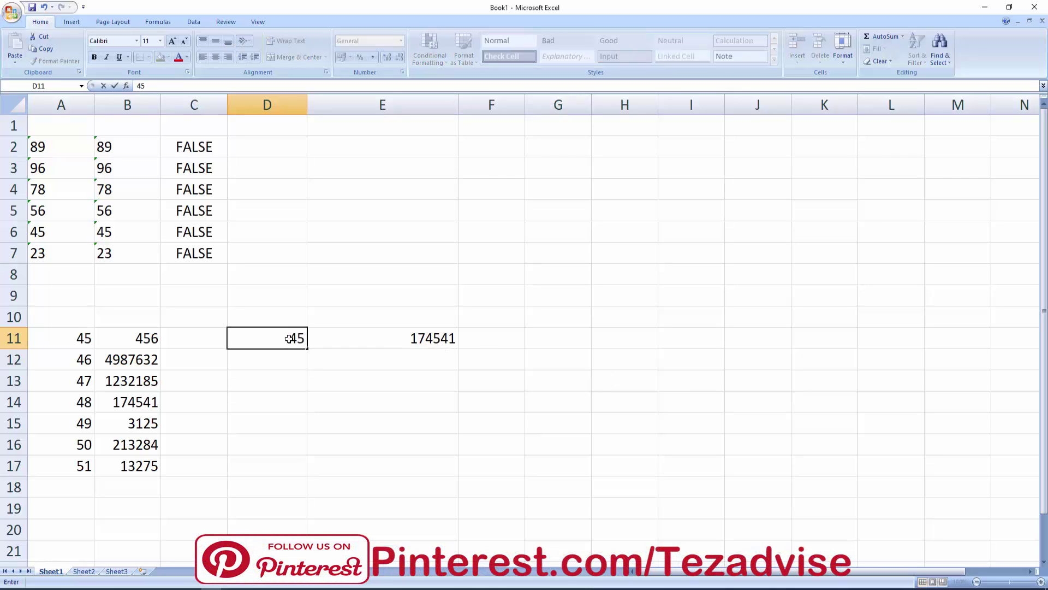
pyautogui.press('Return')
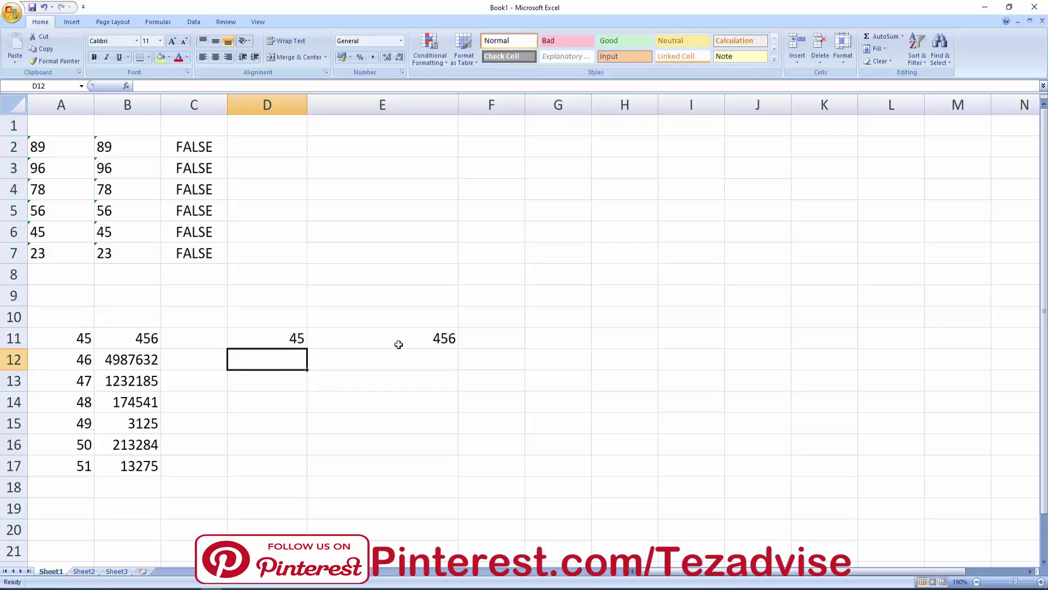
pyautogui.click(278, 336)
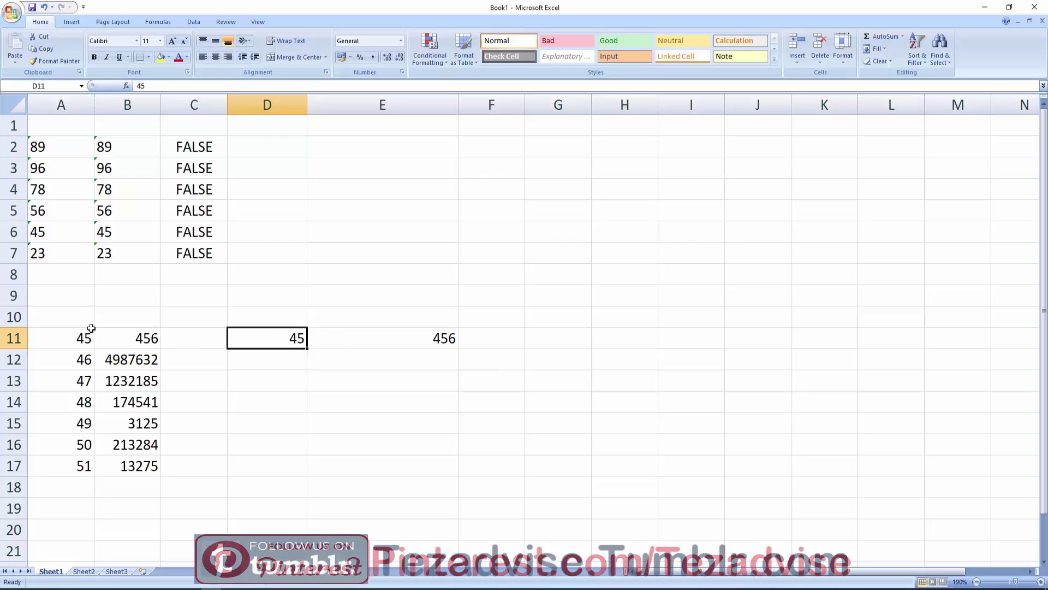
pyautogui.click(85, 342)
pyautogui.moveTo(85, 343); pyautogui.dragTo(85, 465)
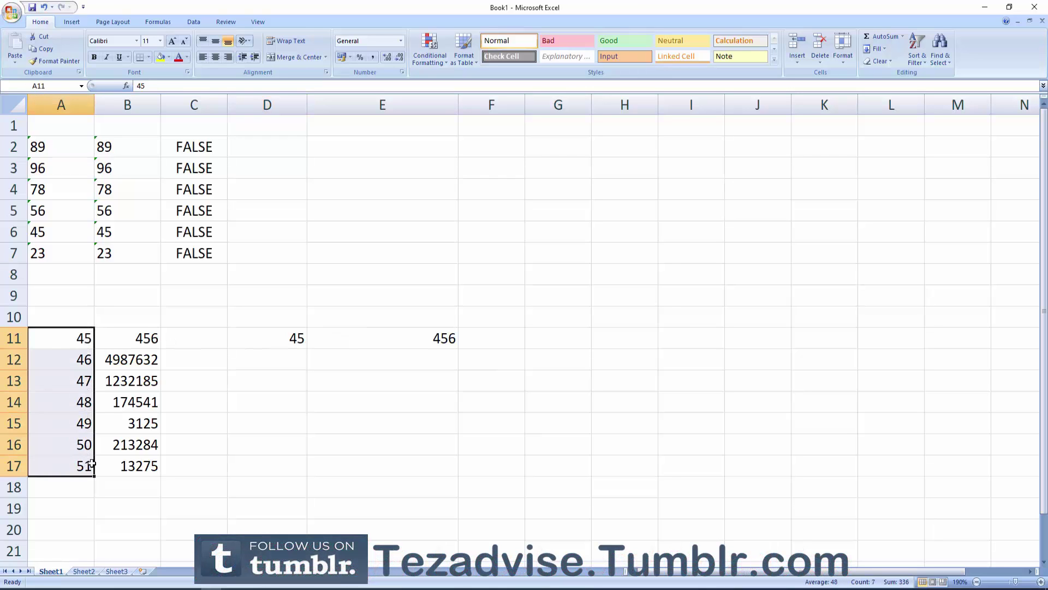
pyautogui.moveTo(156, 338); pyautogui.dragTo(156, 466)
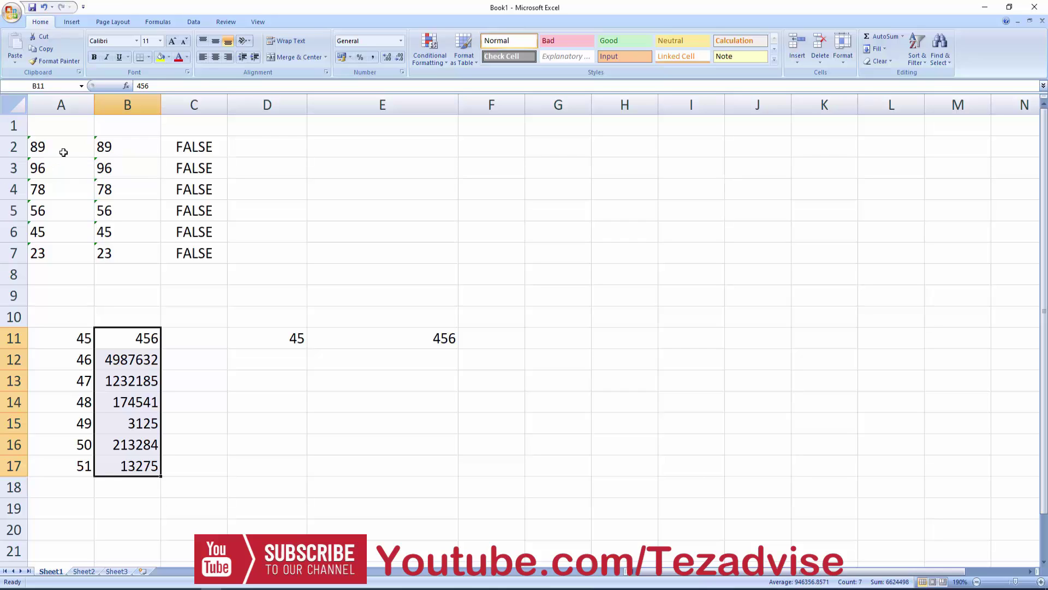
# Convert the text-stored number in B2 to a number using its error-checking options, and check the ISNUMBER formula in C2
pyautogui.click(143, 147)
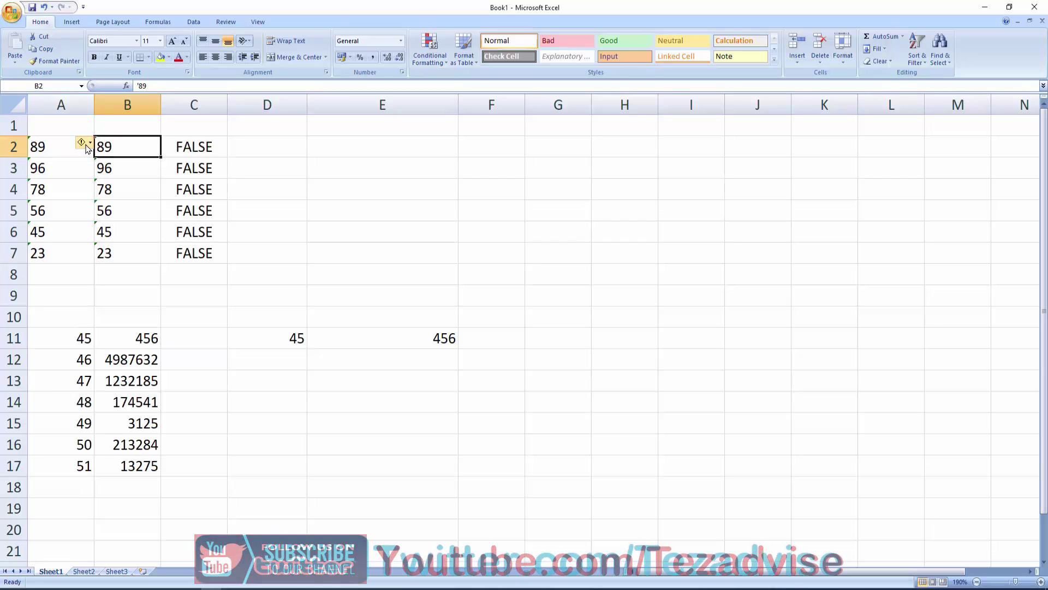
pyautogui.moveTo(87, 148)
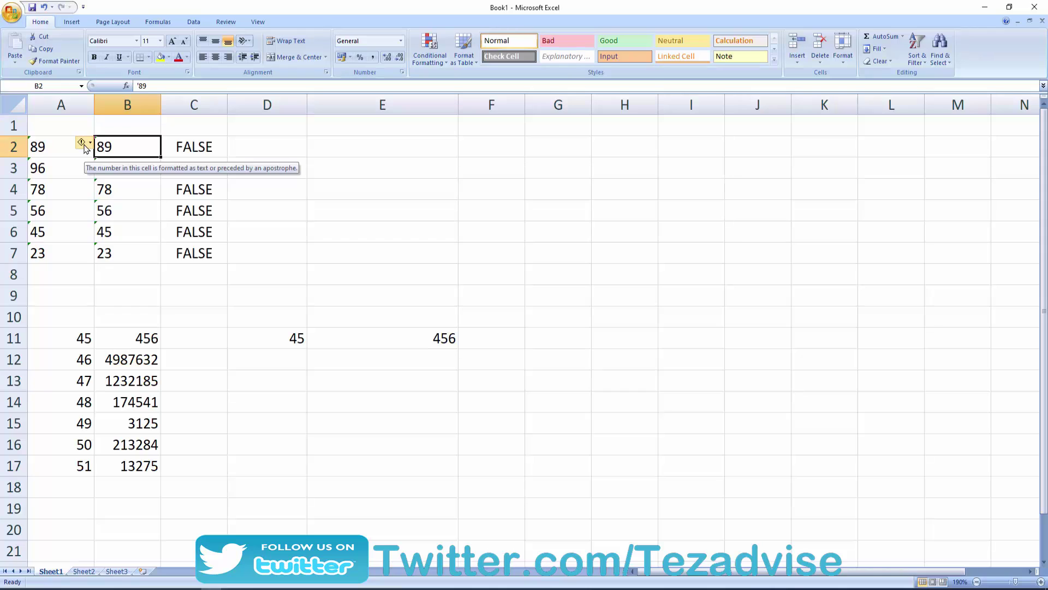
pyautogui.click(89, 145)
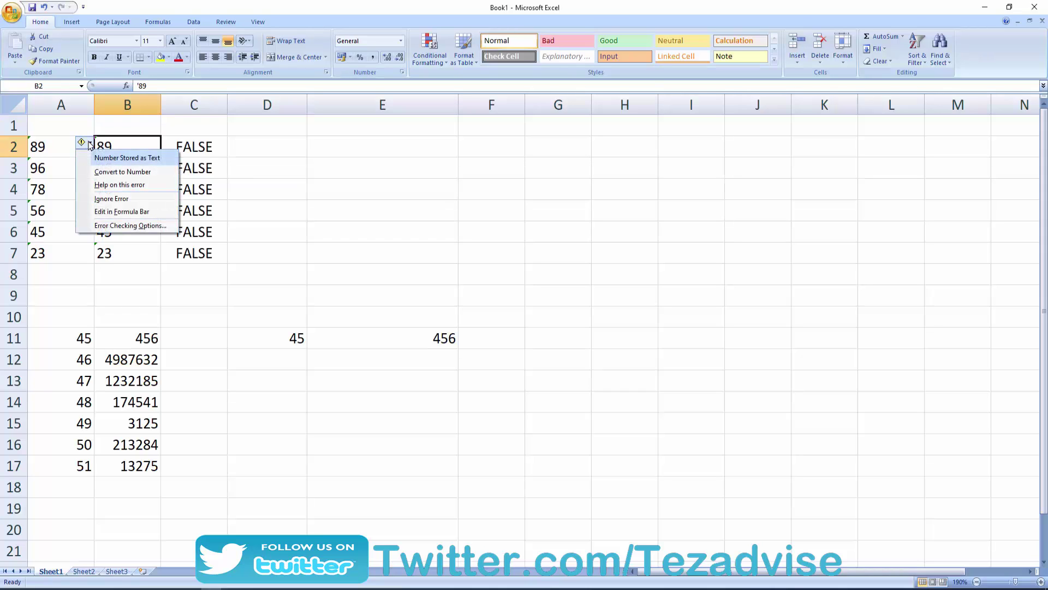
pyautogui.click(96, 172)
pyautogui.press('Right')
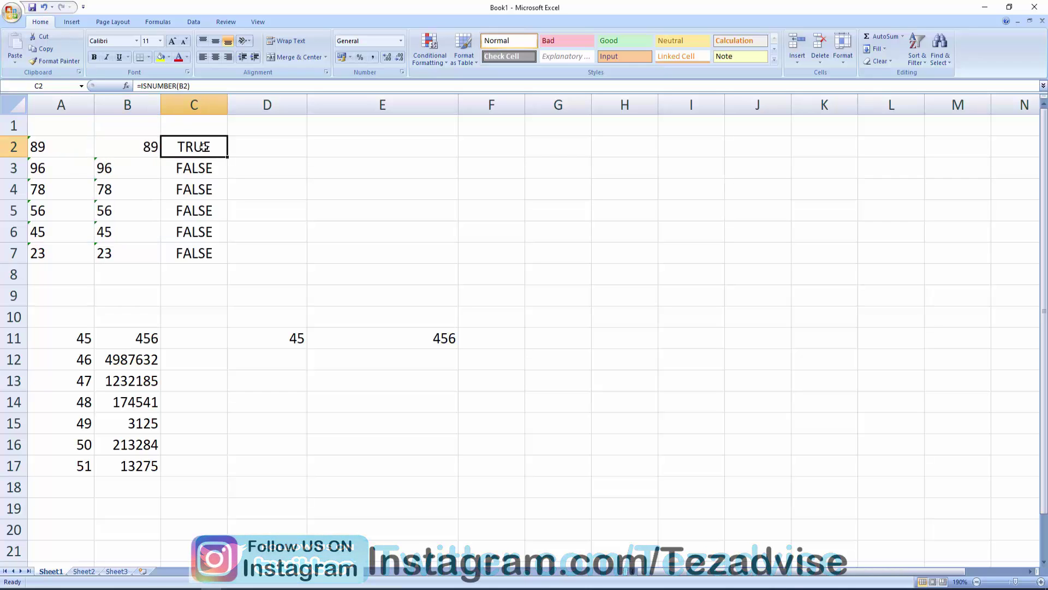
pyautogui.click(138, 147)
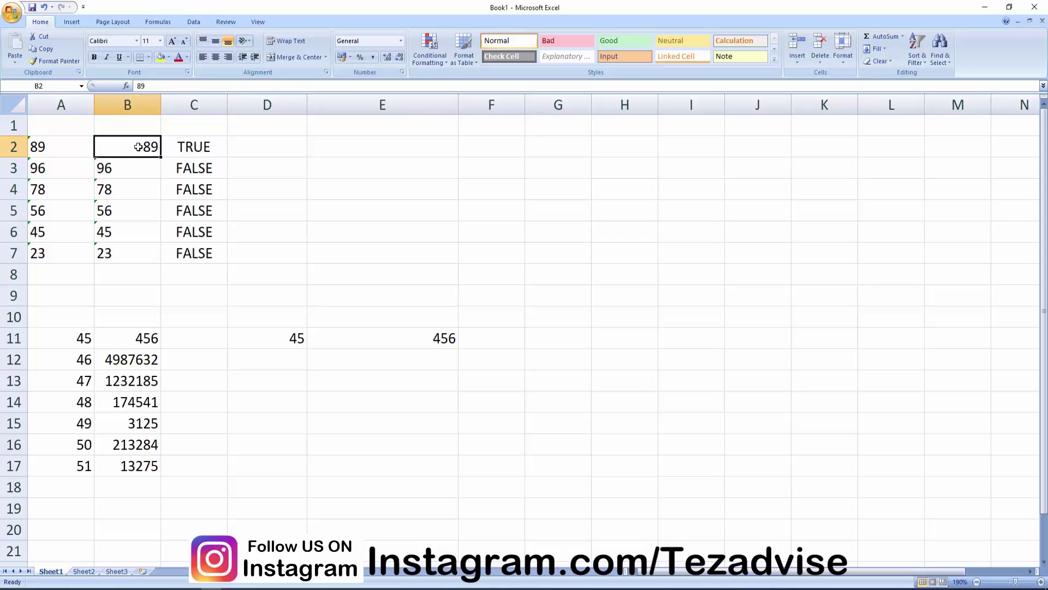
pyautogui.click(205, 146)
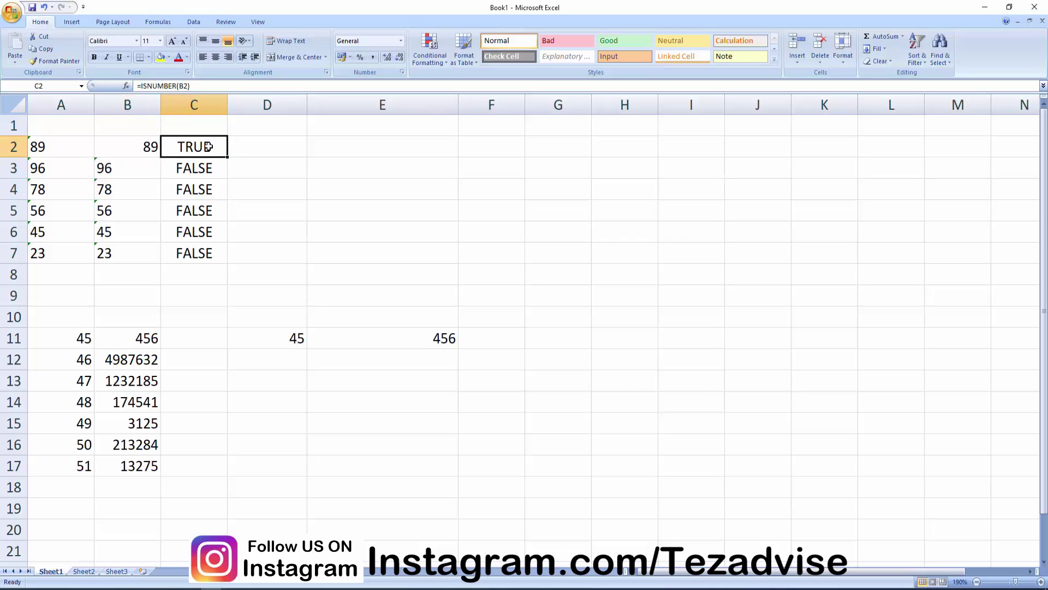
pyautogui.click(268, 146)
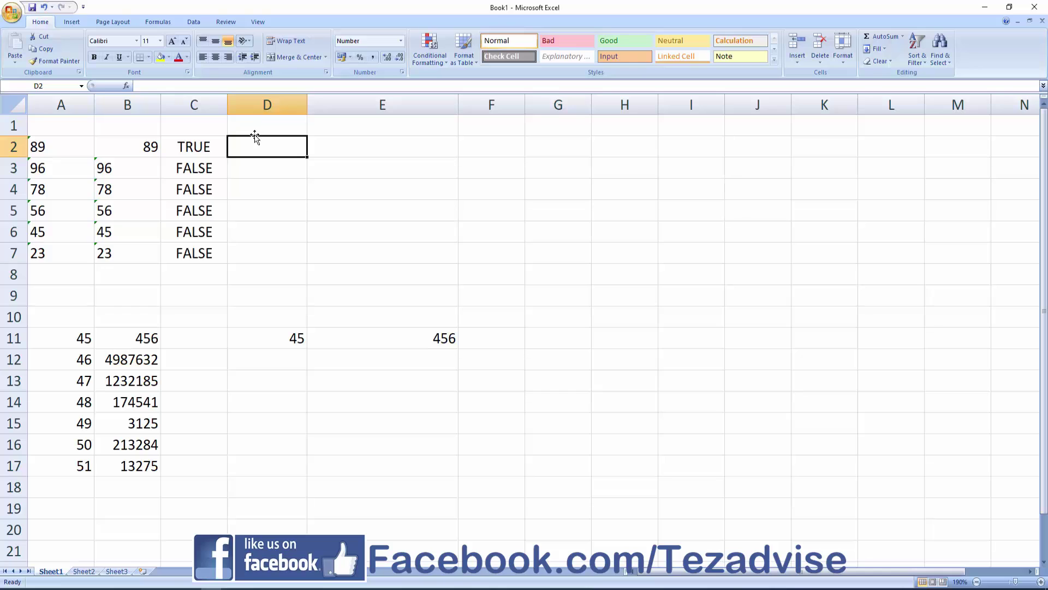
# Enter the formula =VALUE(B3) in E3 to convert the text-stored number in B3
pyautogui.click(366, 170)
pyautogui.write('=')
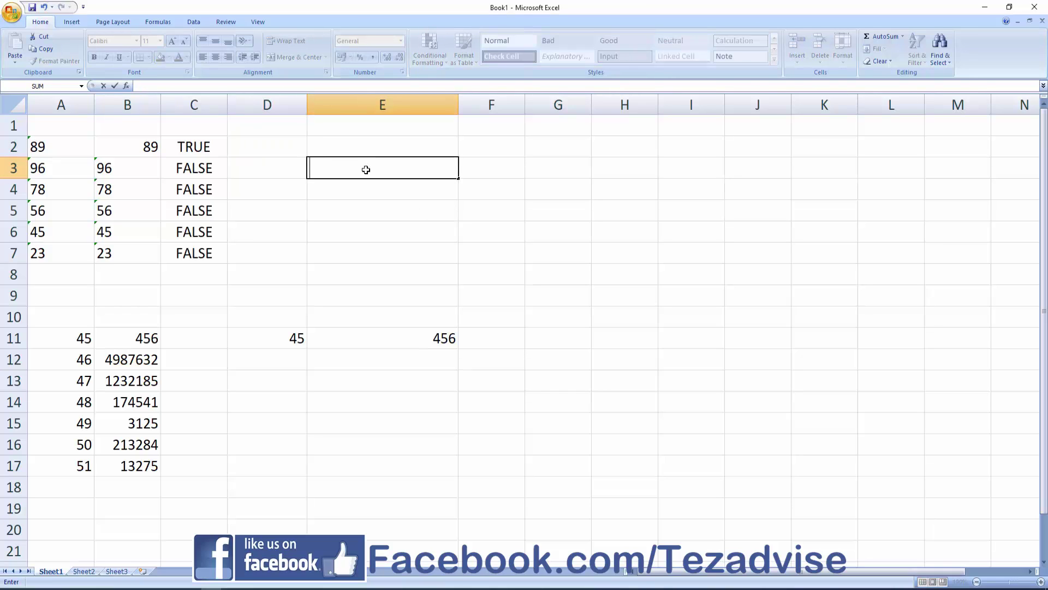
pyautogui.write('=c')
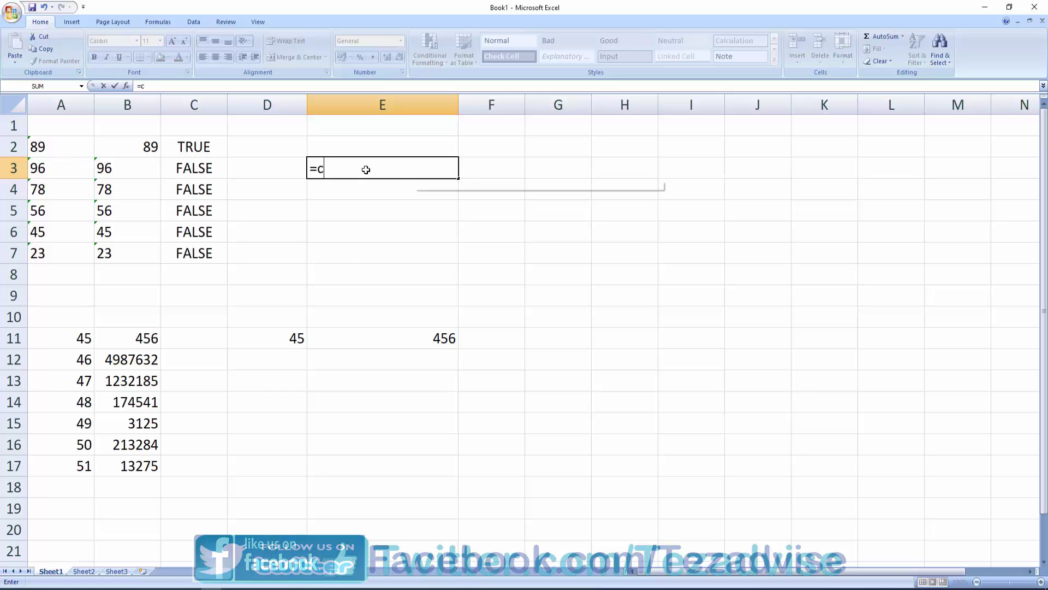
pyautogui.write('a')
pyautogui.press('BackSpace')
pyautogui.press('BackSpace')
pyautogui.write('v')
pyautogui.press('Tab')
pyautogui.press('Left')
pyautogui.press('Left')
pyautogui.press('Left')
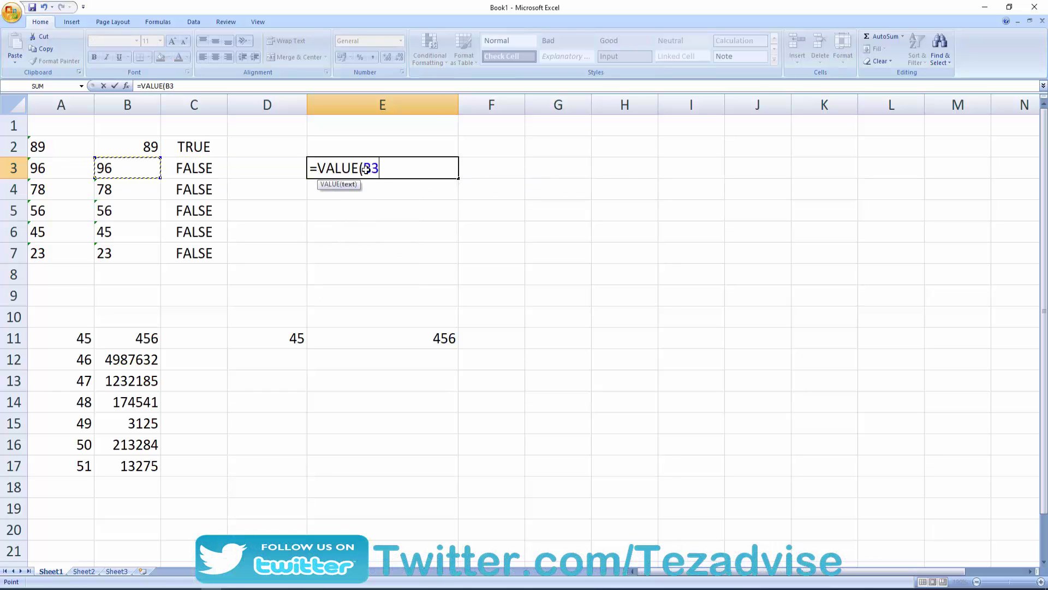
pyautogui.write(')')
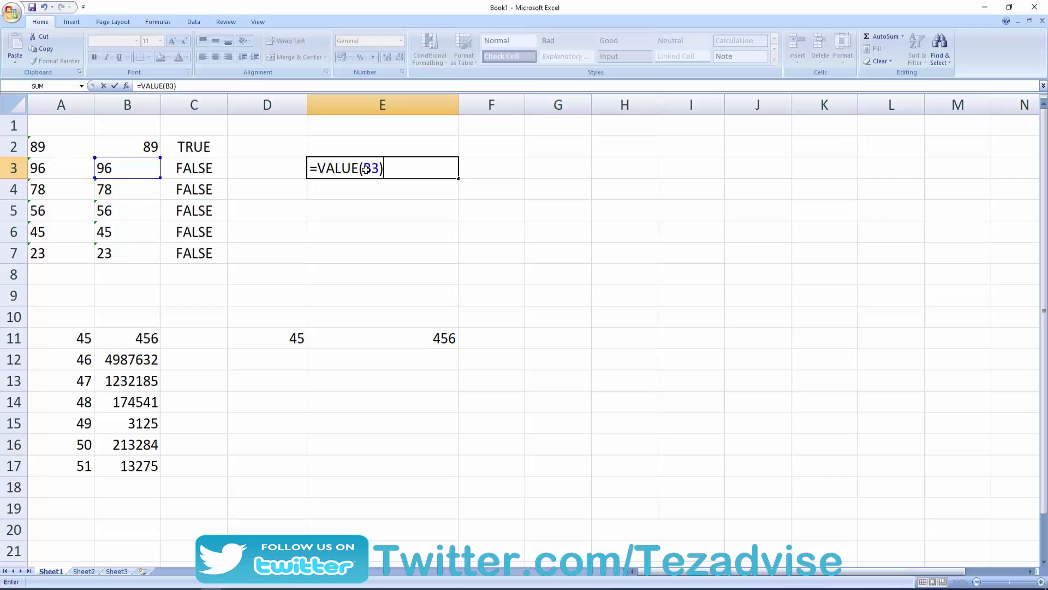
pyautogui.press('Return')
pyautogui.click(365, 168)
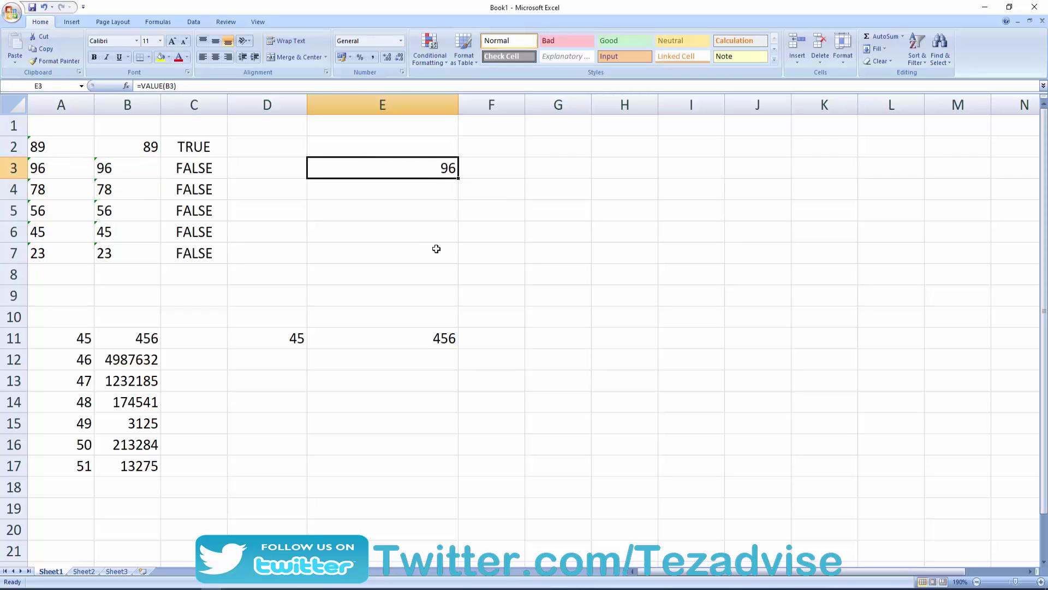
# Replace the text-stored number in B3 with the formula =VALUE(A3), and clear the trial VALUE formula from E3
pyautogui.click(157, 171)
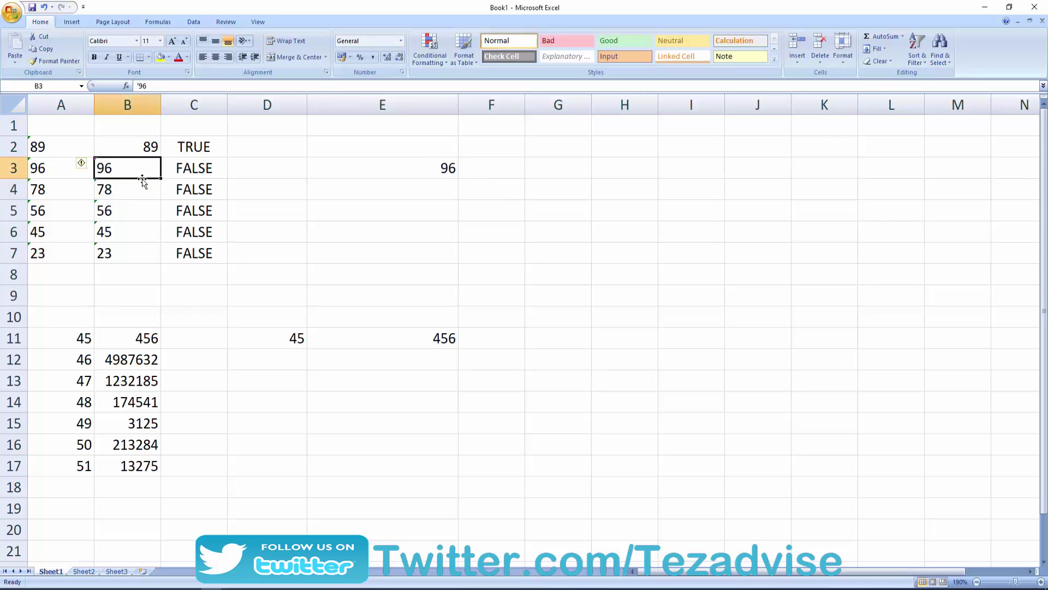
pyautogui.write('=value')
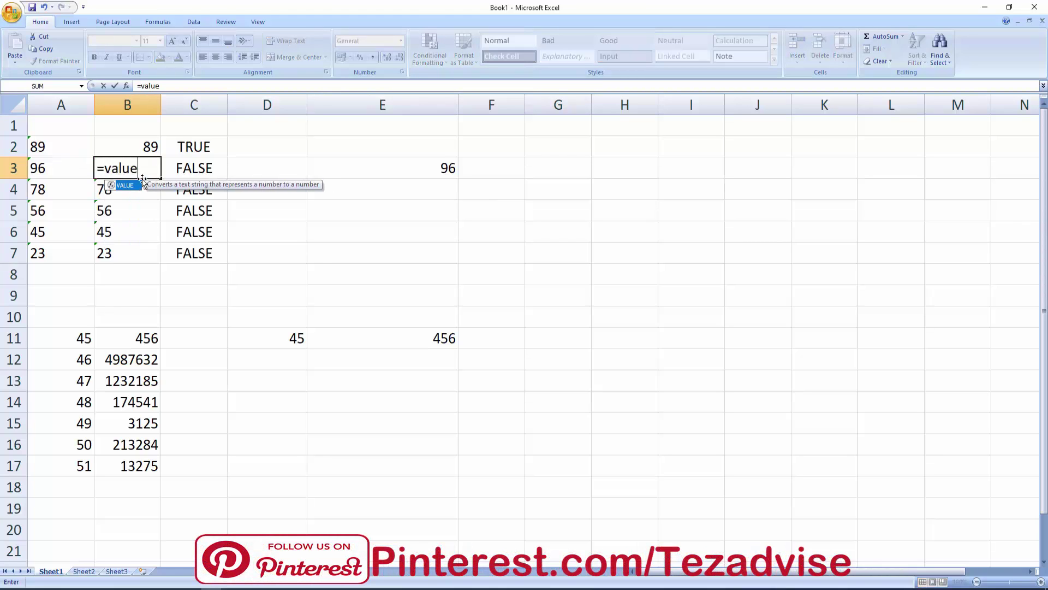
pyautogui.press('Tab')
pyautogui.press('Left')
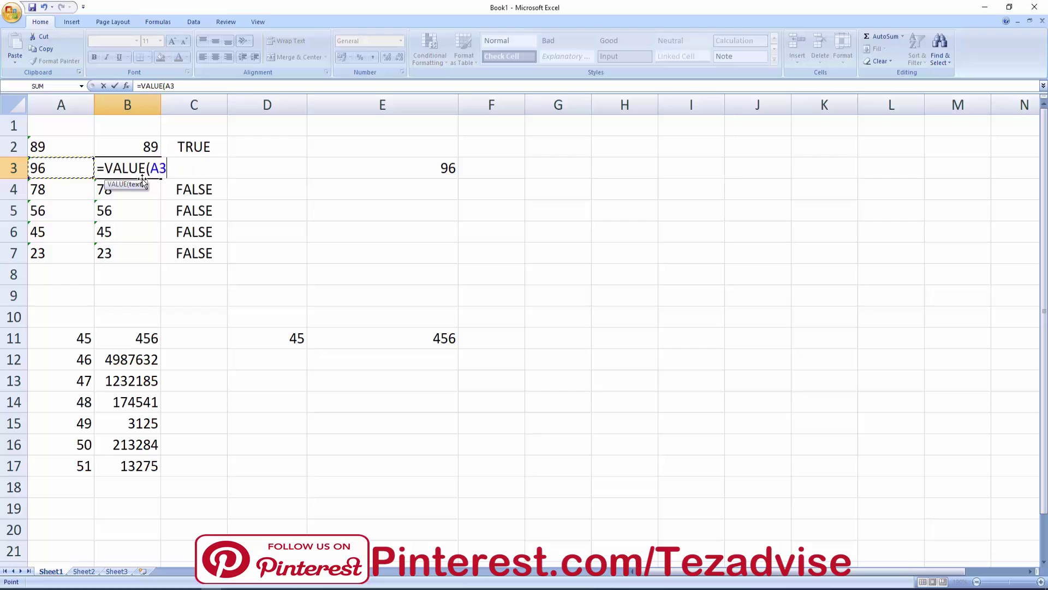
pyautogui.write(')')
pyautogui.press('Return')
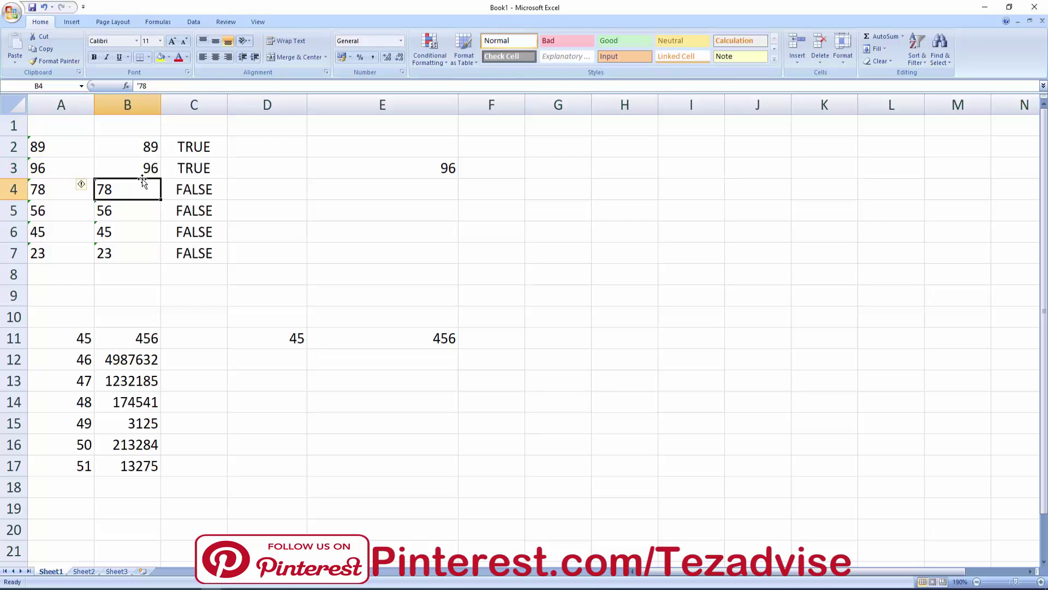
pyautogui.click(143, 164)
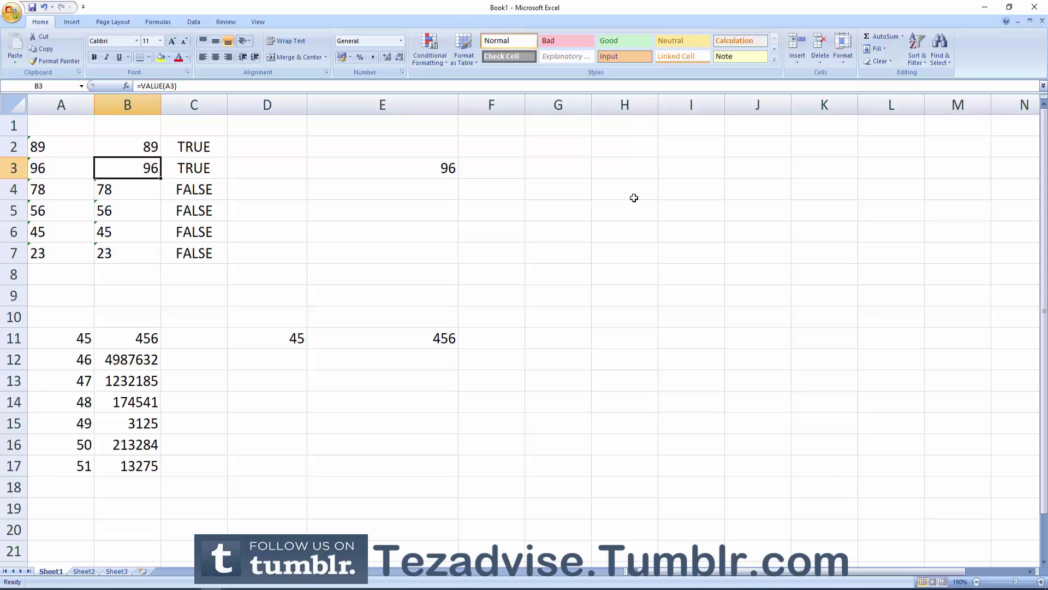
pyautogui.click(448, 168)
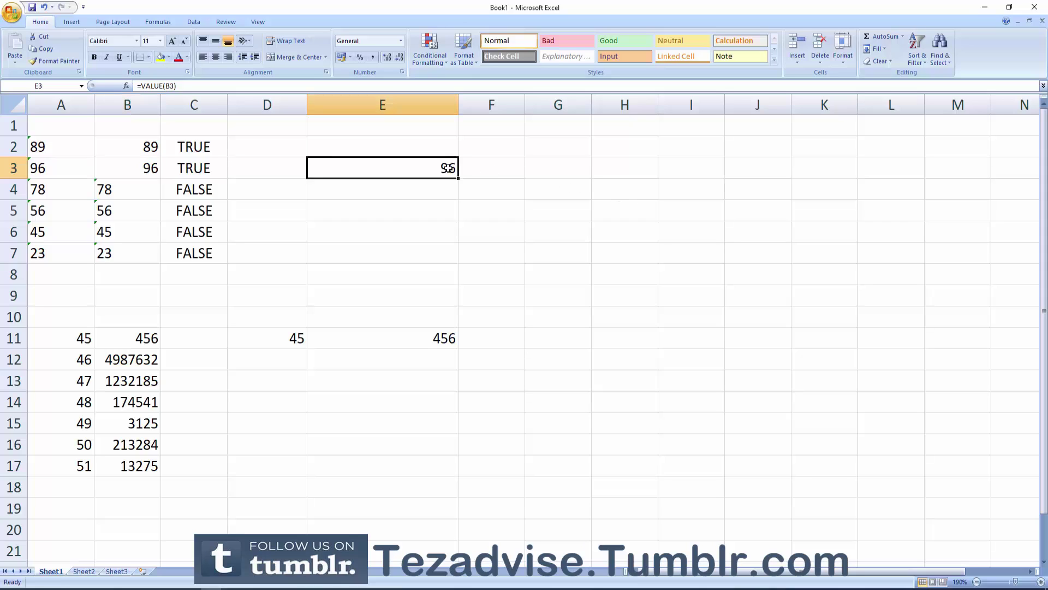
pyautogui.press('Delete')
# Convert the text-stored number in B4 by copying blank cell D3 and pasting it there with Paste Special's Add operation
pyautogui.click(275, 169)
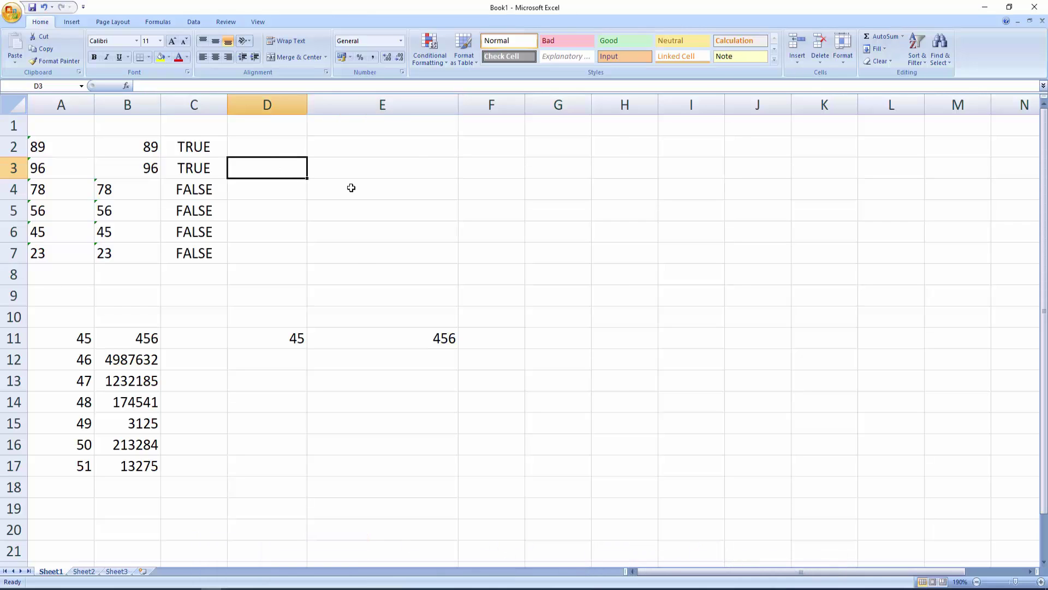
pyautogui.hotkey('ctrl', 'c')
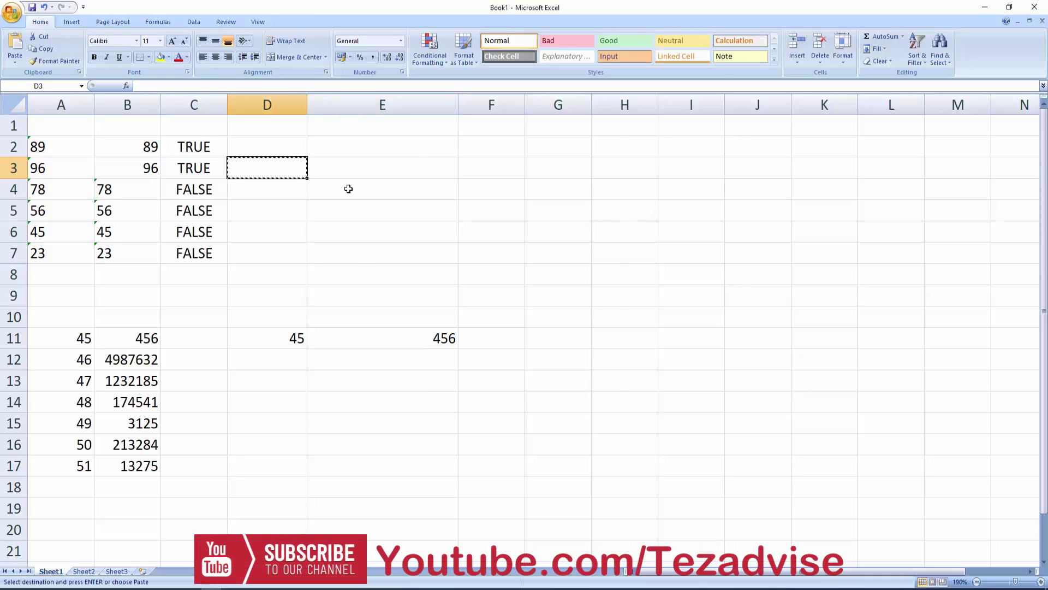
pyautogui.click(139, 187)
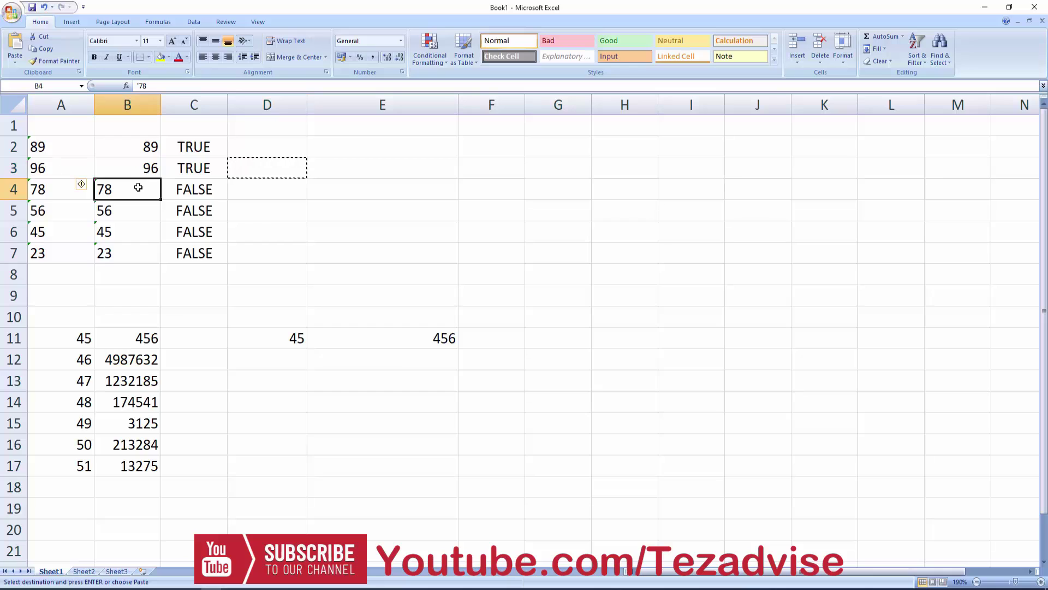
pyautogui.click(16, 65)
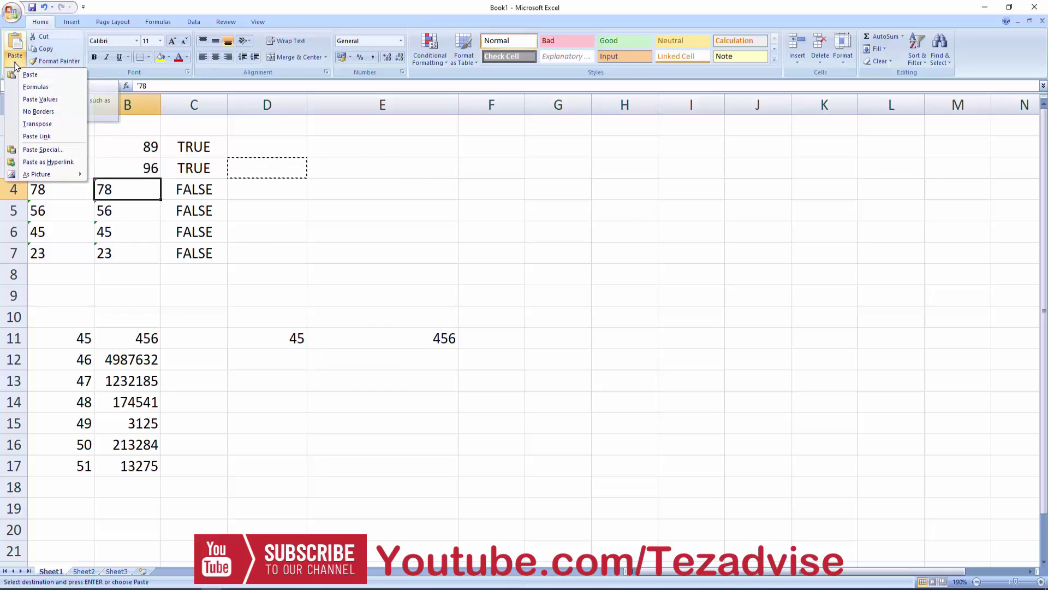
pyautogui.click(48, 150)
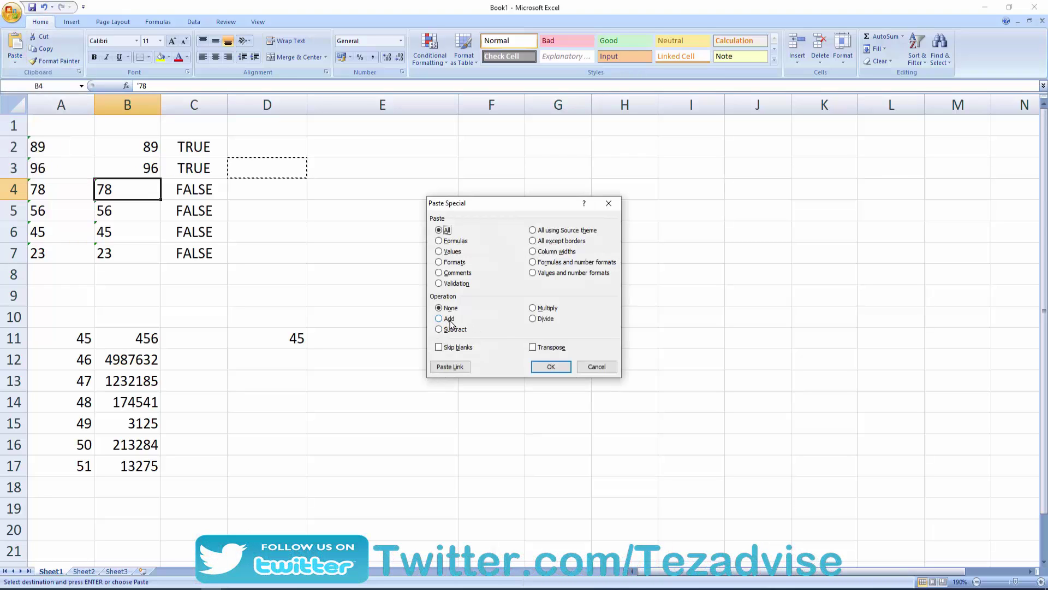
pyautogui.click(449, 319)
pyautogui.click(550, 367)
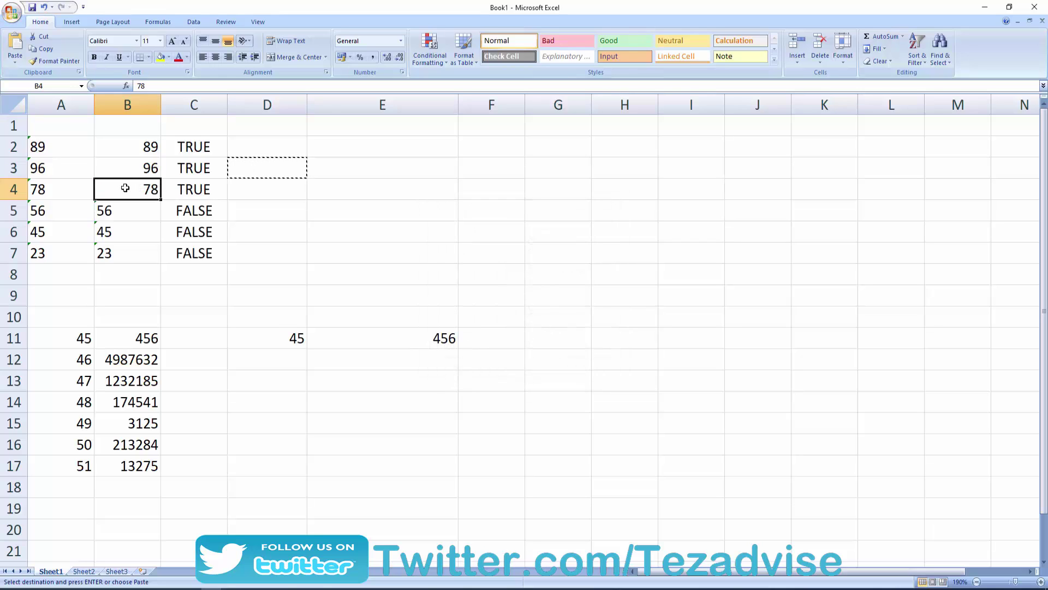
pyautogui.click(195, 190)
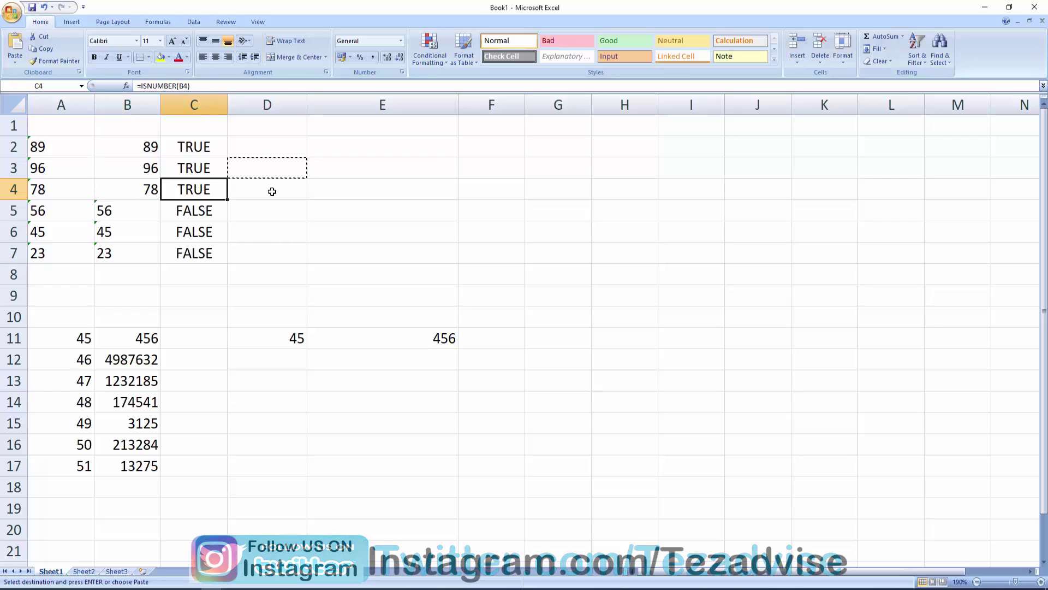
pyautogui.click(267, 210)
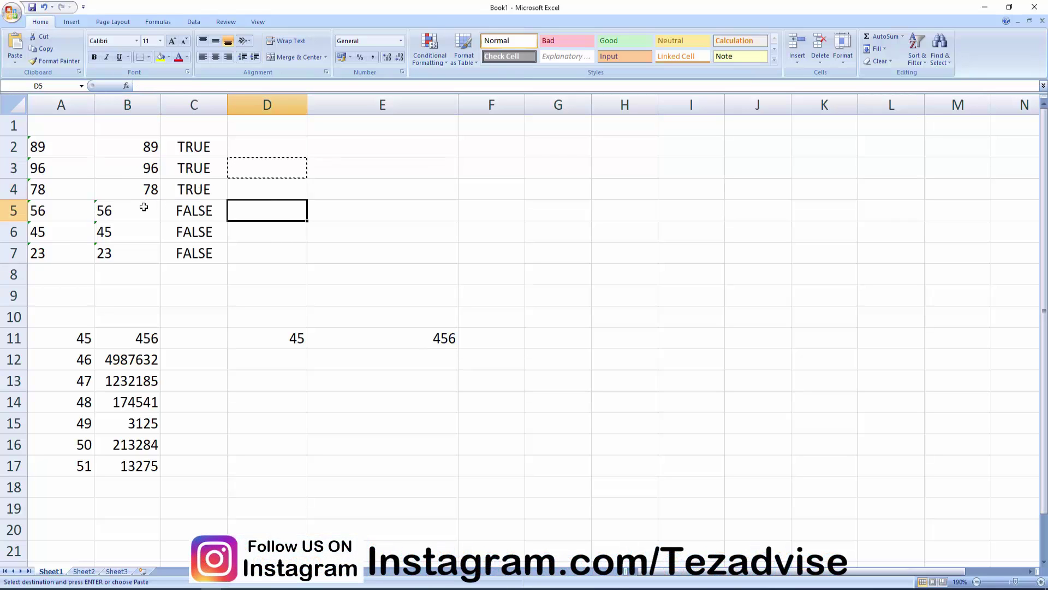
# Convert the text-stored number in B5 with Text to Columns, using Delimited data, the Tab delimiter and the General column format
pyautogui.click(144, 206)
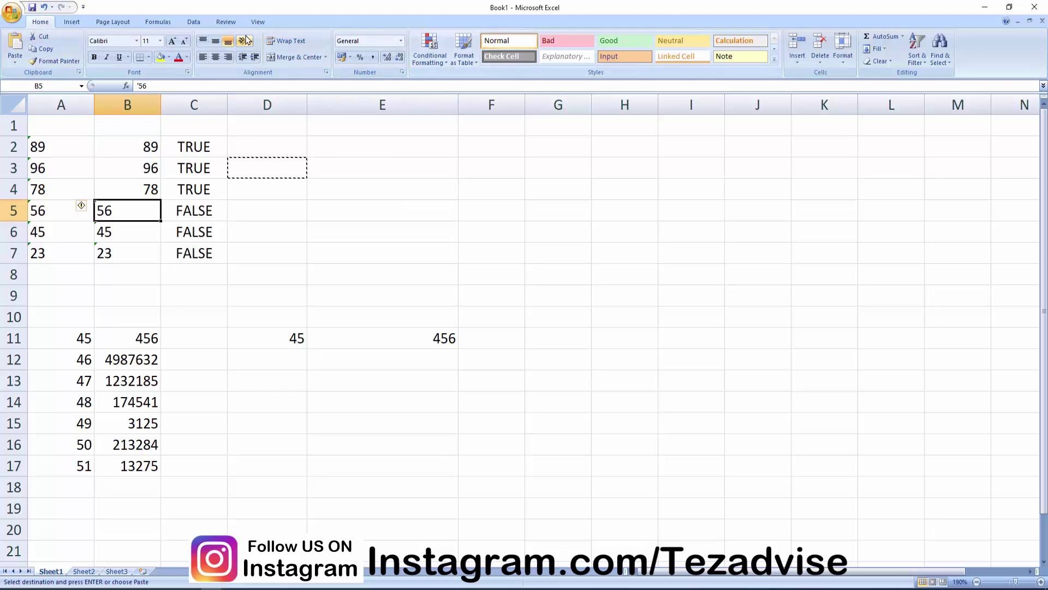
pyautogui.click(192, 22)
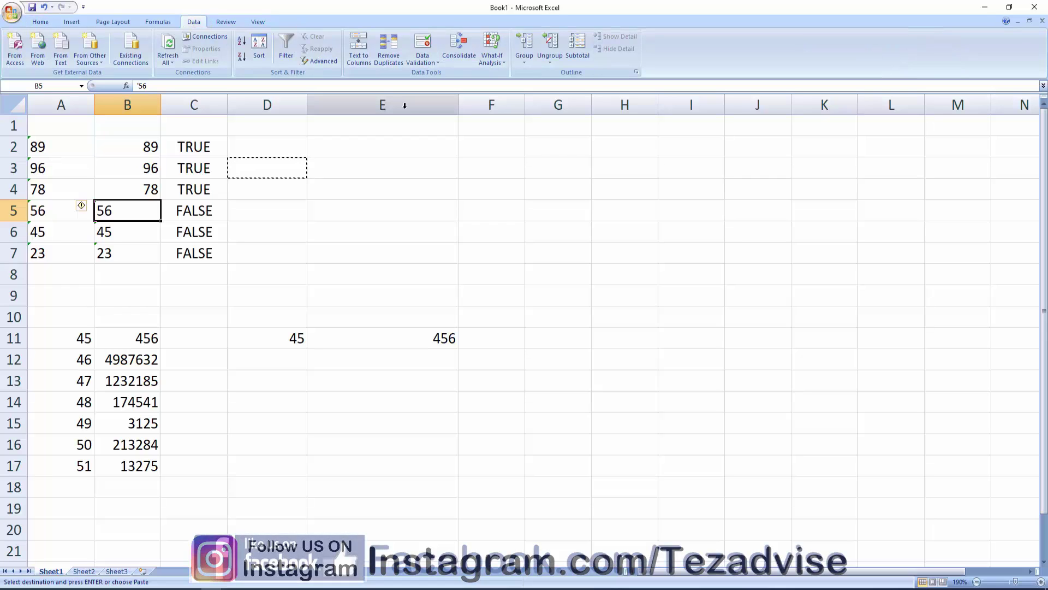
pyautogui.click(366, 63)
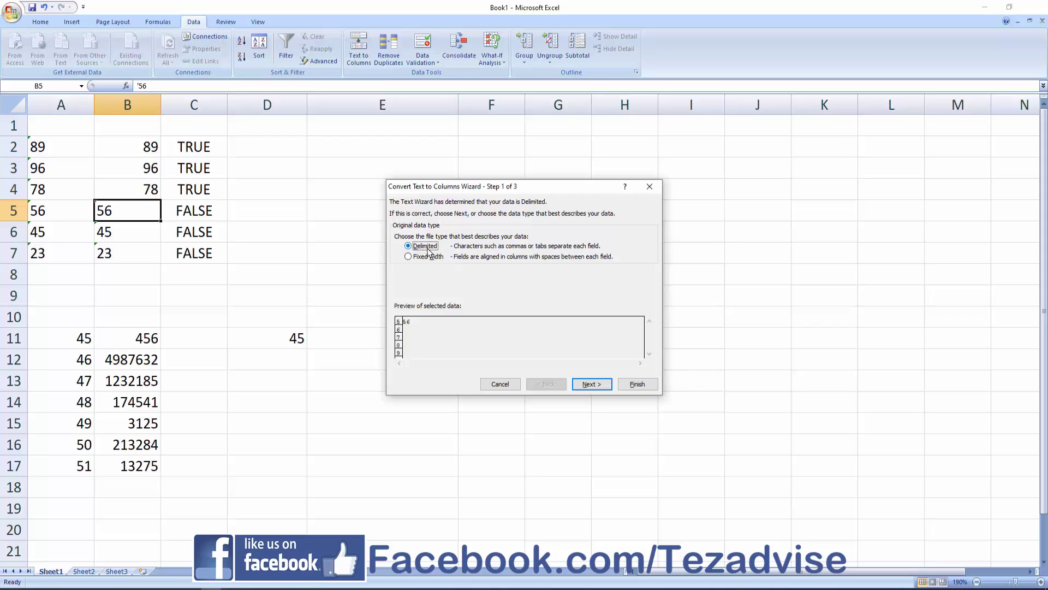
pyautogui.click(603, 386)
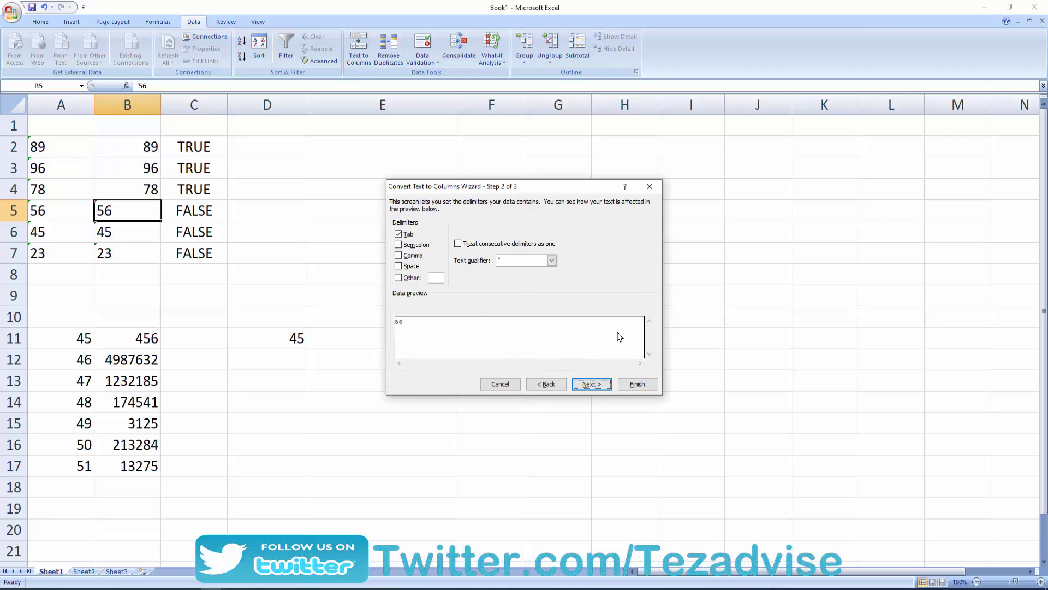
pyautogui.click(605, 385)
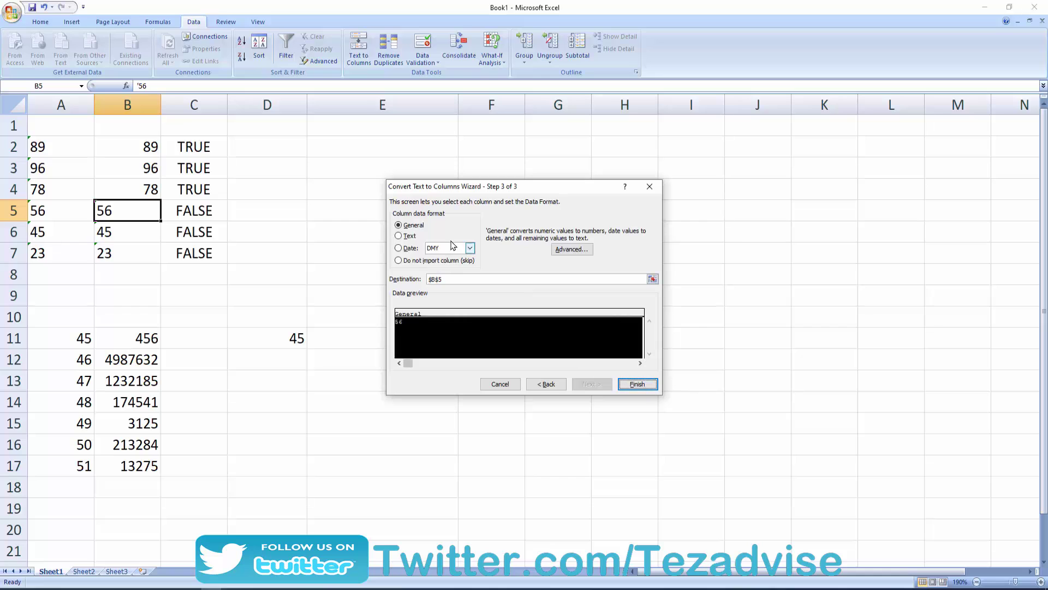
pyautogui.click(638, 385)
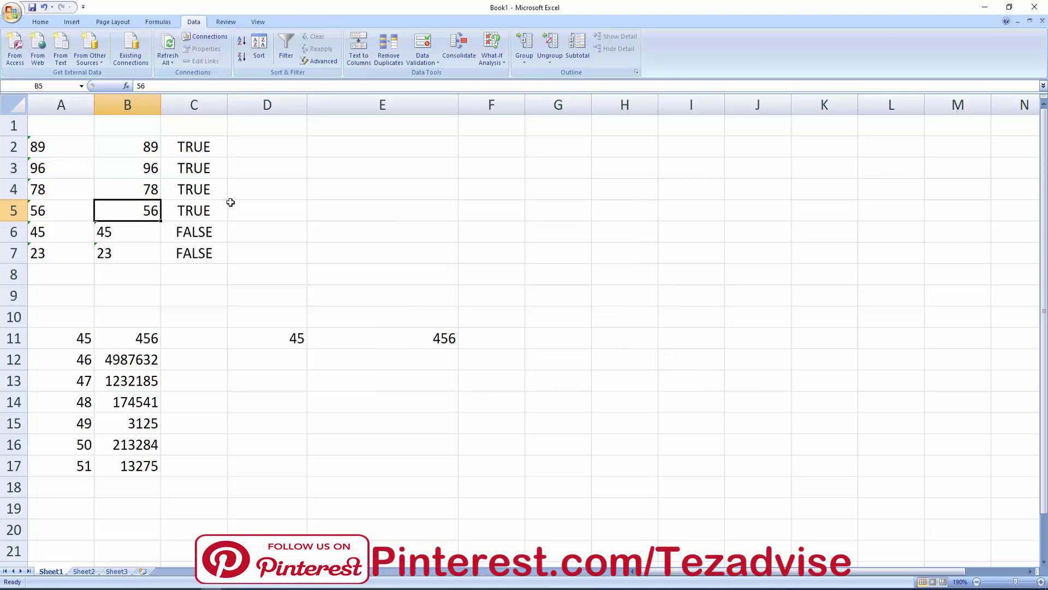
pyautogui.click(310, 268)
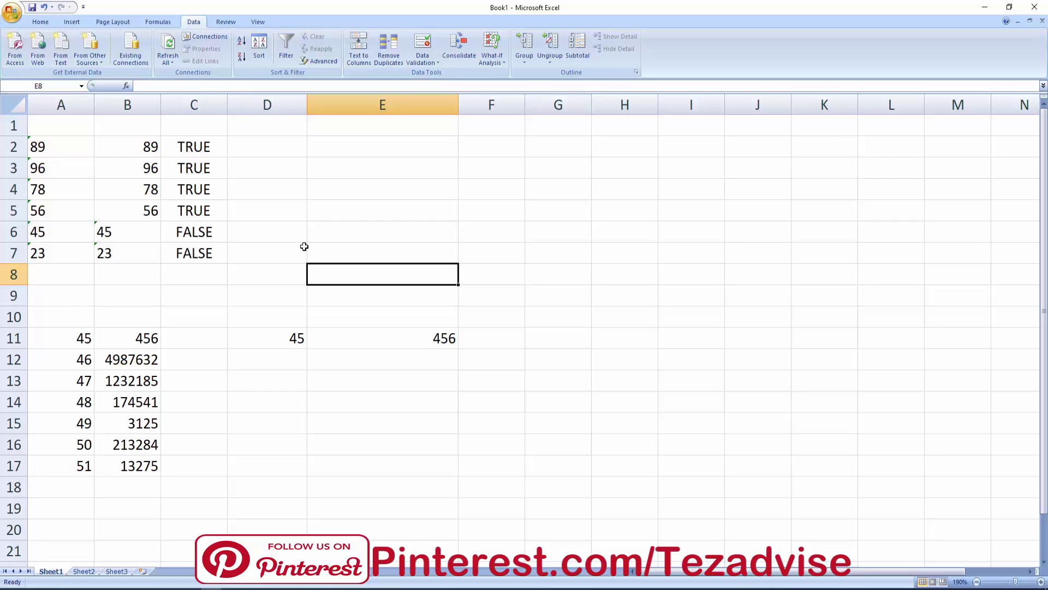
# Convert the text-stored numbers in A2:B7 by copying blank cell E3 and pasting with Paste Special's Add operation, and undo that paste
pyautogui.click(40, 22)
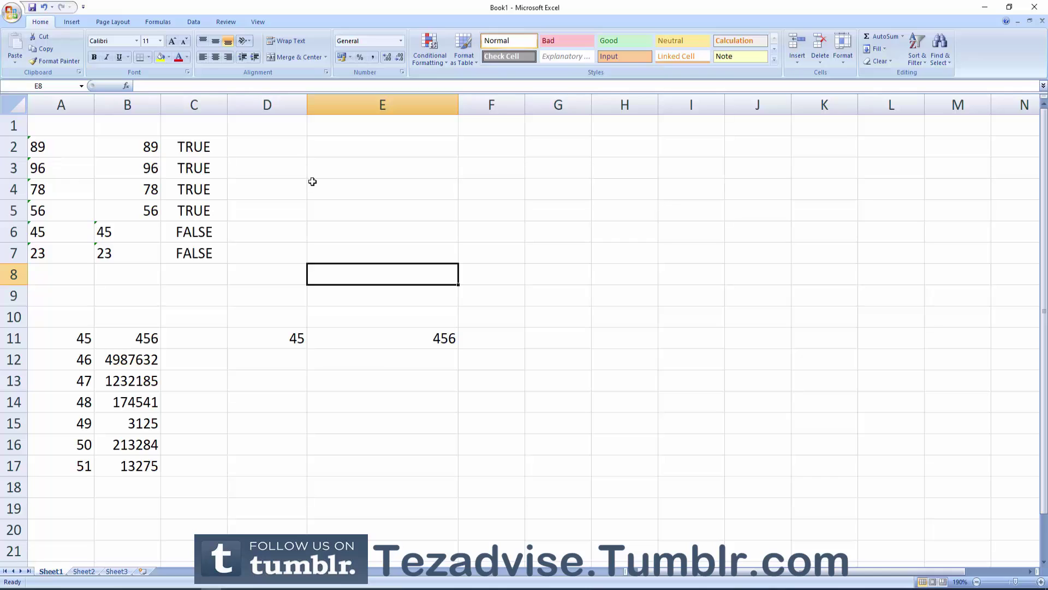
pyautogui.click(345, 170)
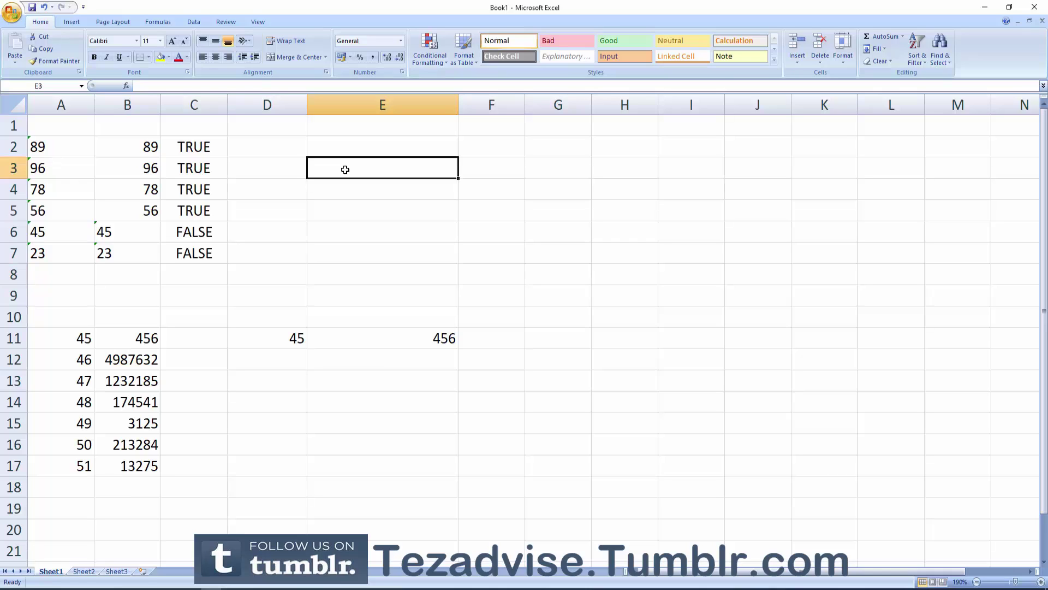
pyautogui.hotkey('ctrl', 'c')
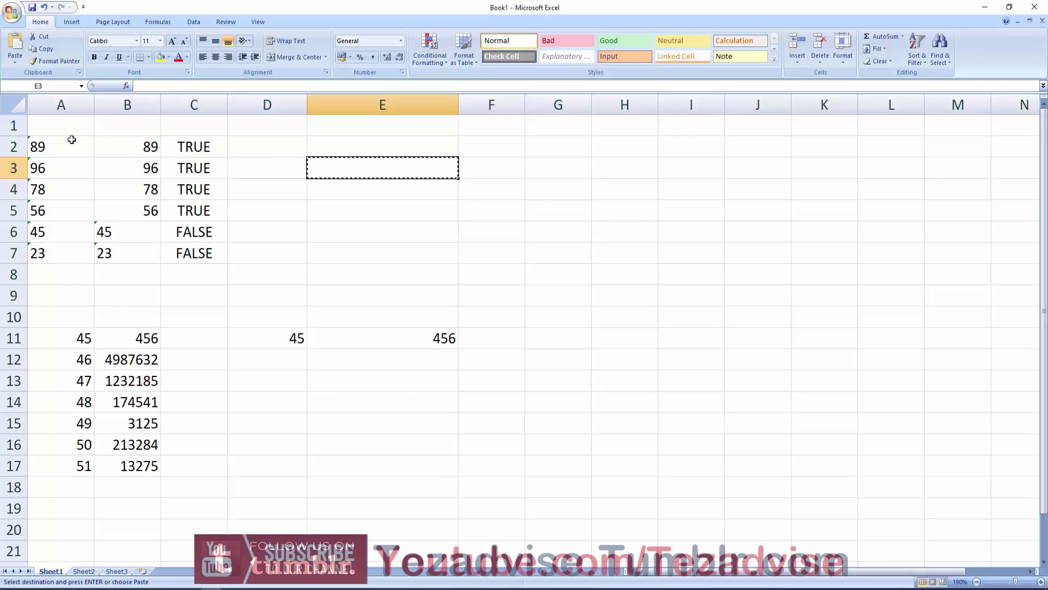
pyautogui.moveTo(71, 140); pyautogui.dragTo(131, 256)
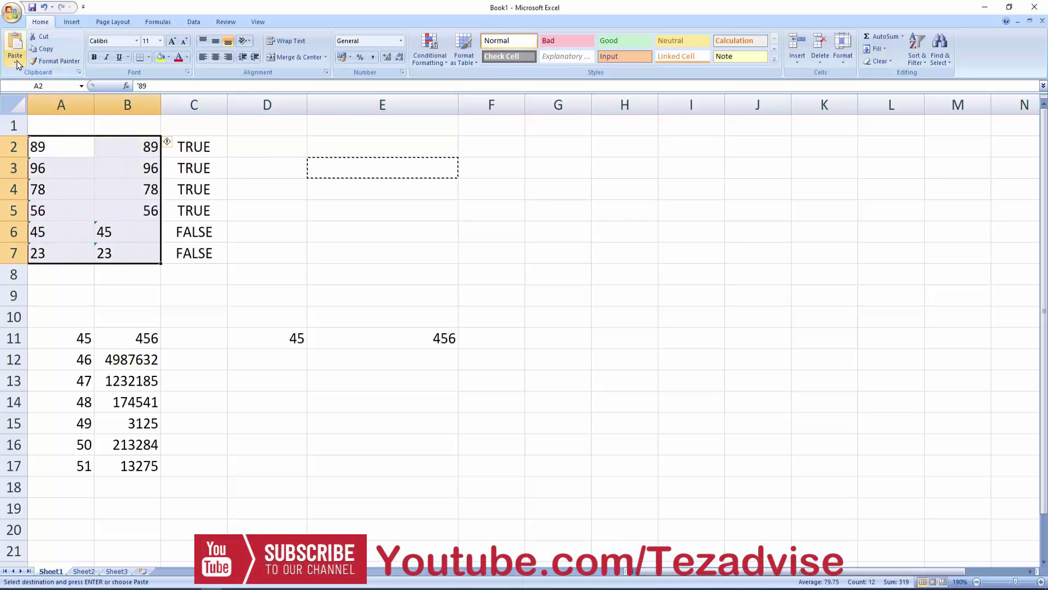
pyautogui.click(16, 63)
pyautogui.click(38, 150)
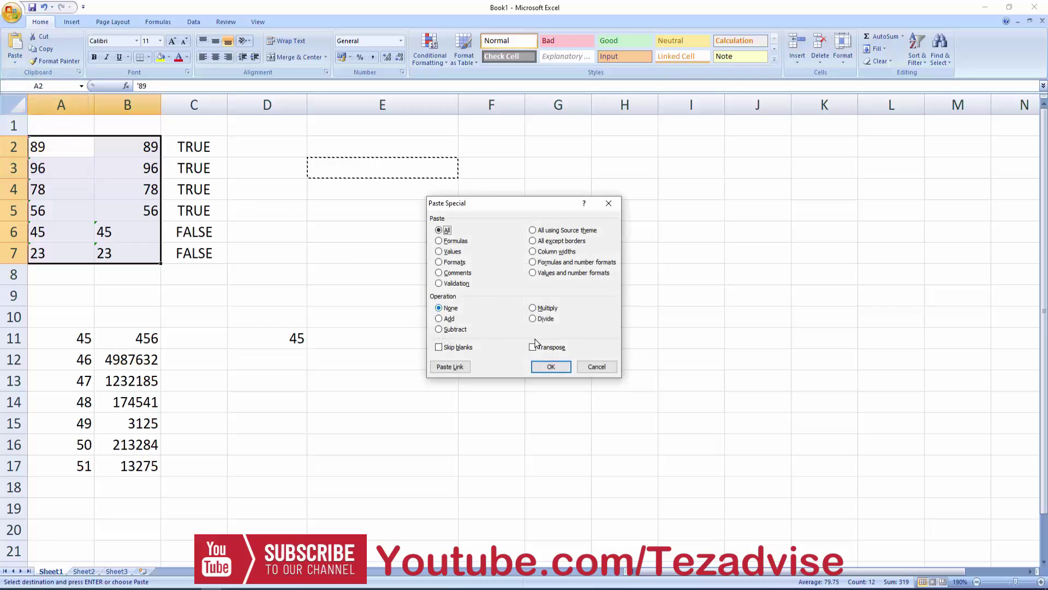
pyautogui.click(440, 319)
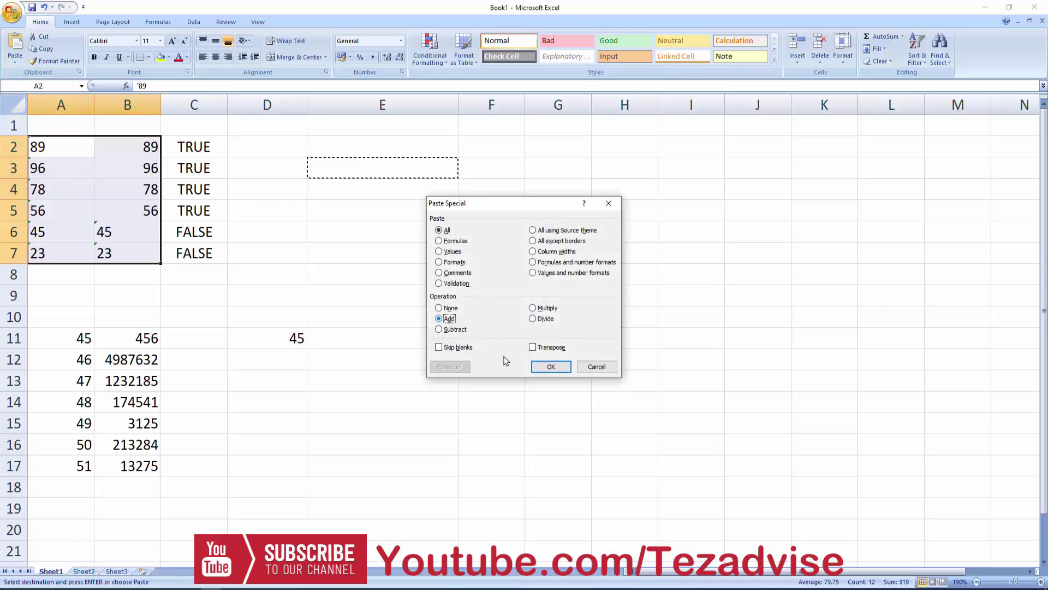
pyautogui.click(551, 367)
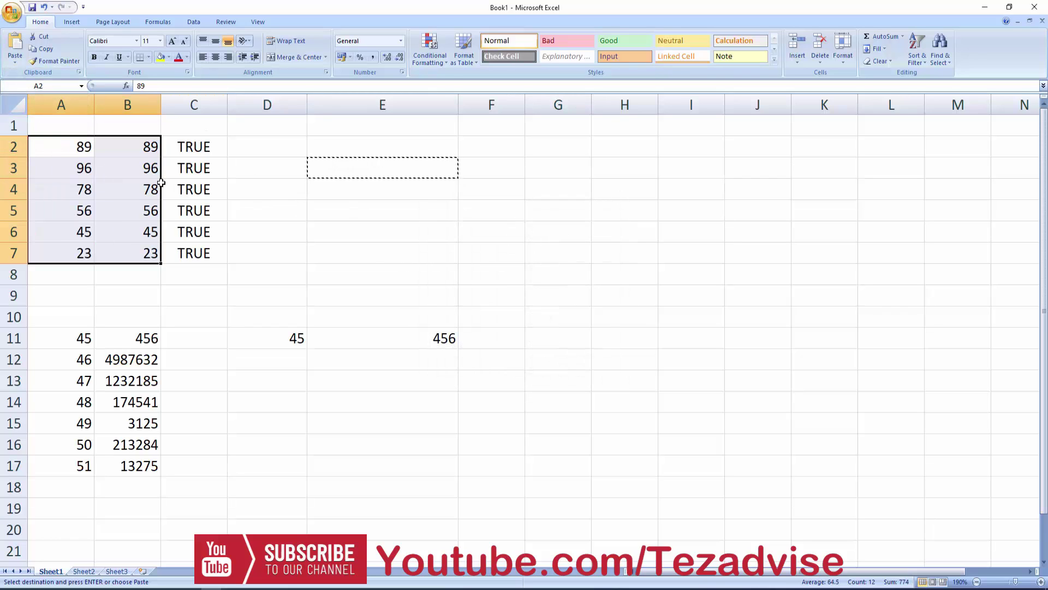
pyautogui.hotkey('ctrl', 'z')
# Replace the content of B2 with the formula =VALUE(A2) and fill it down through B7
pyautogui.click(126, 151)
pyautogui.press('BackSpace')
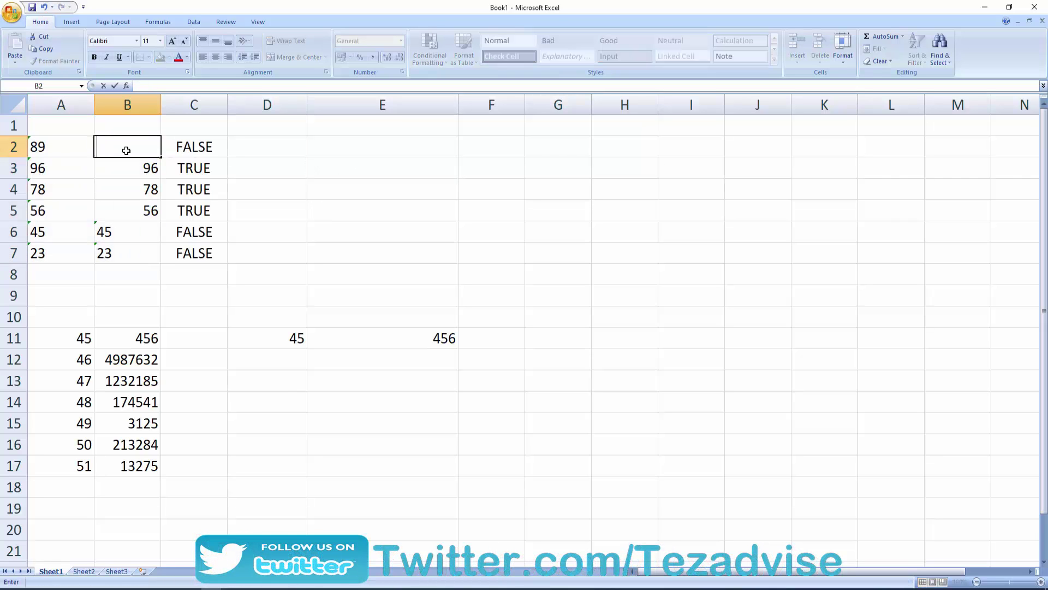
pyautogui.write('=cal')
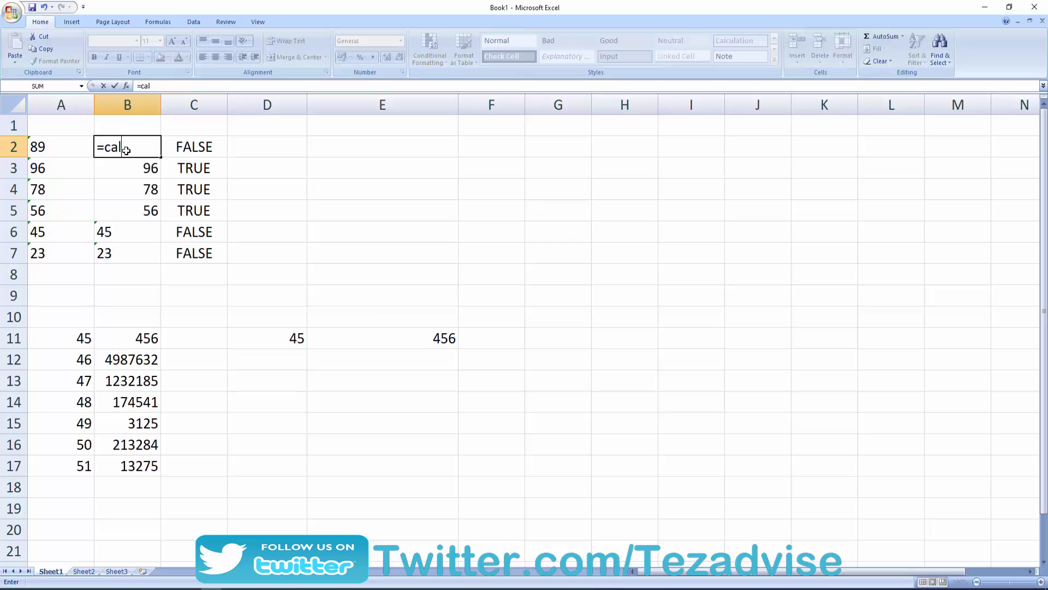
pyautogui.press('BackSpace')
pyautogui.press('BackSpace')
pyautogui.press('BackSpace')
pyautogui.write('val')
pyautogui.press('Tab')
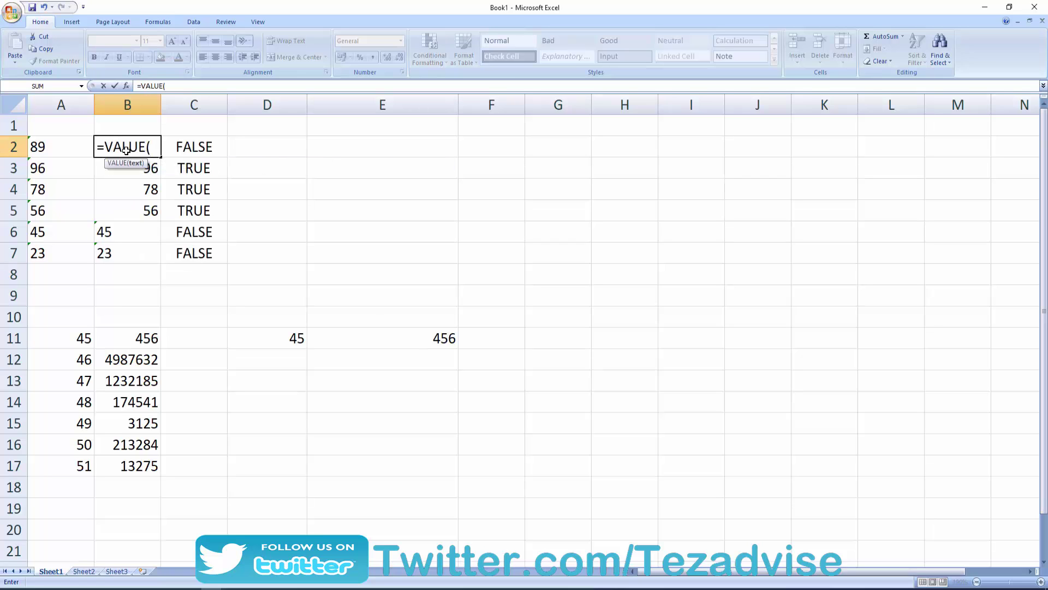
pyautogui.press('Left')
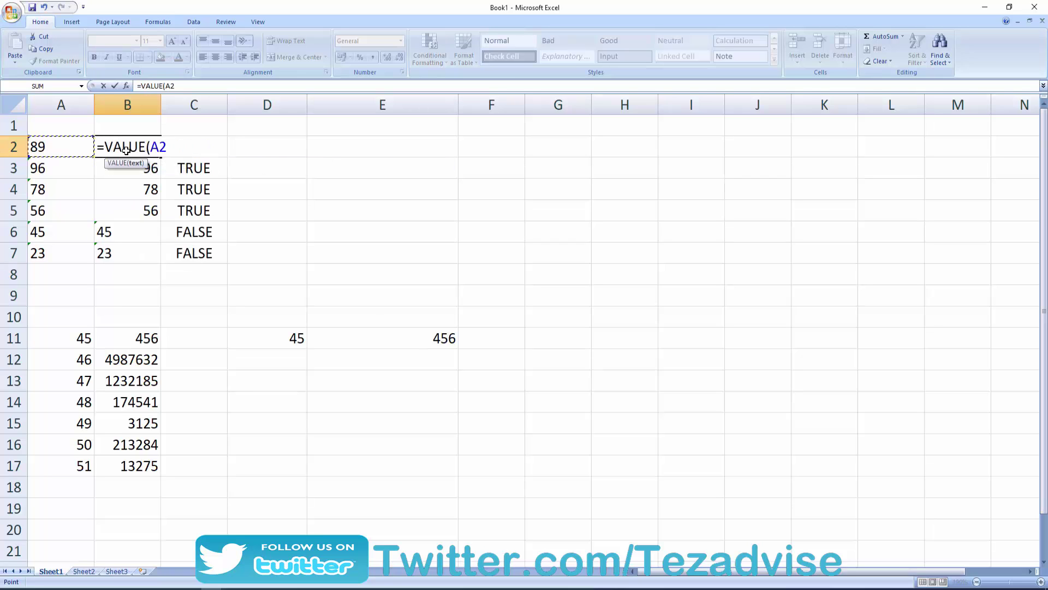
pyautogui.write(')')
pyautogui.hotkey('ctrl', 'Return')
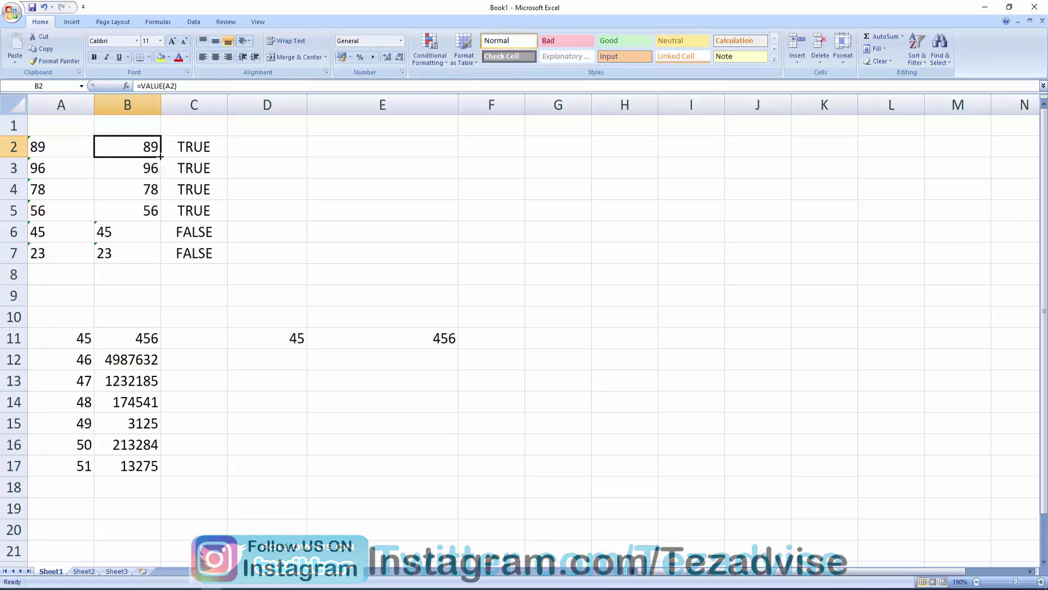
pyautogui.moveTo(161, 157); pyautogui.dragTo(156, 254)
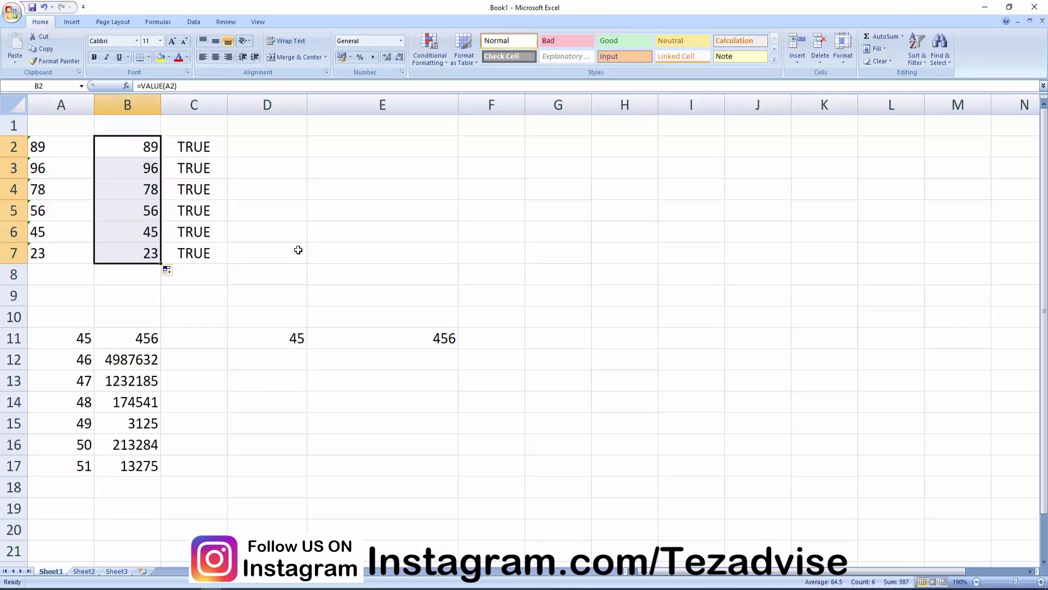
# Convert the text-stored numbers in A2:B7 all at once with the error-checking option Convert to Number
pyautogui.click(74, 144)
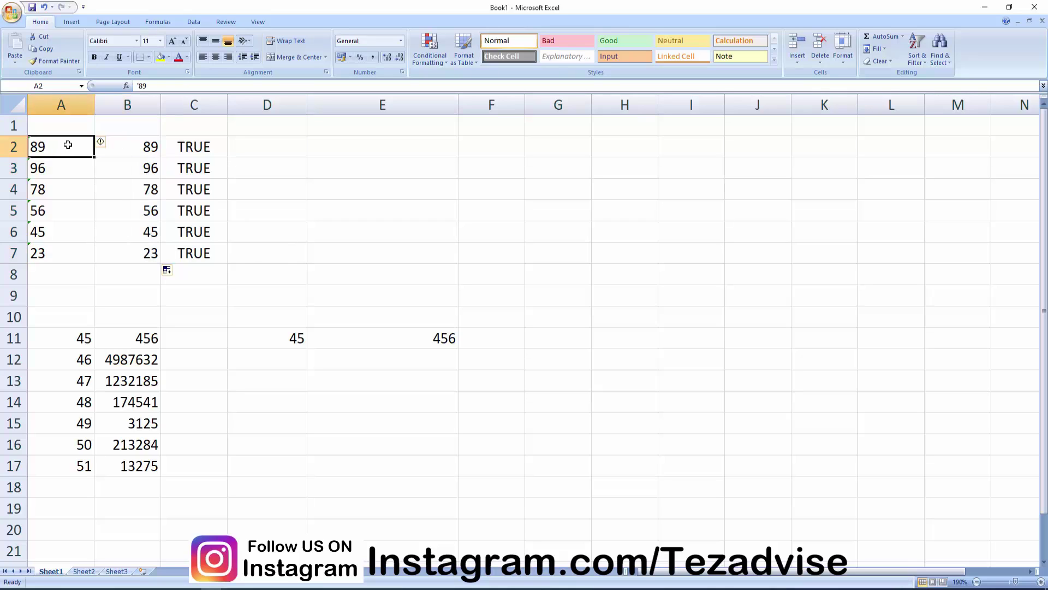
pyautogui.moveTo(68, 145); pyautogui.dragTo(134, 245)
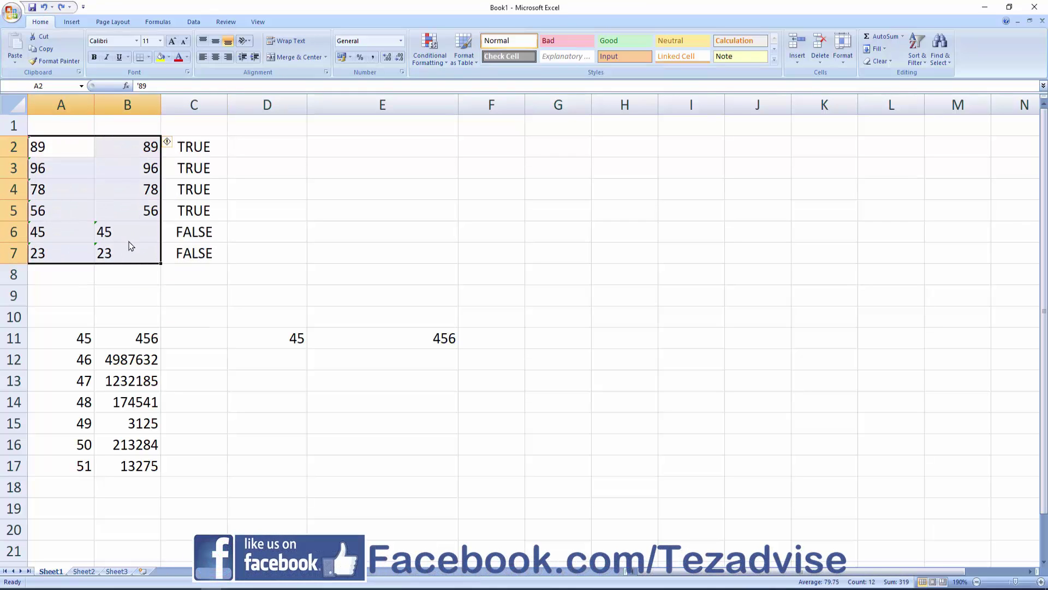
pyautogui.click(175, 145)
pyautogui.click(234, 172)
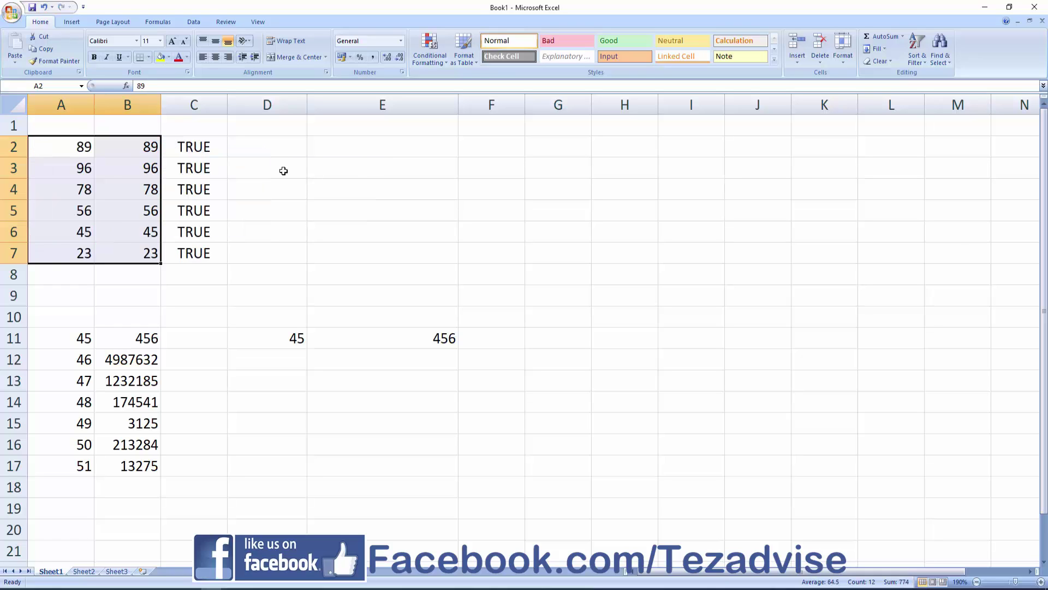
pyautogui.click(293, 202)
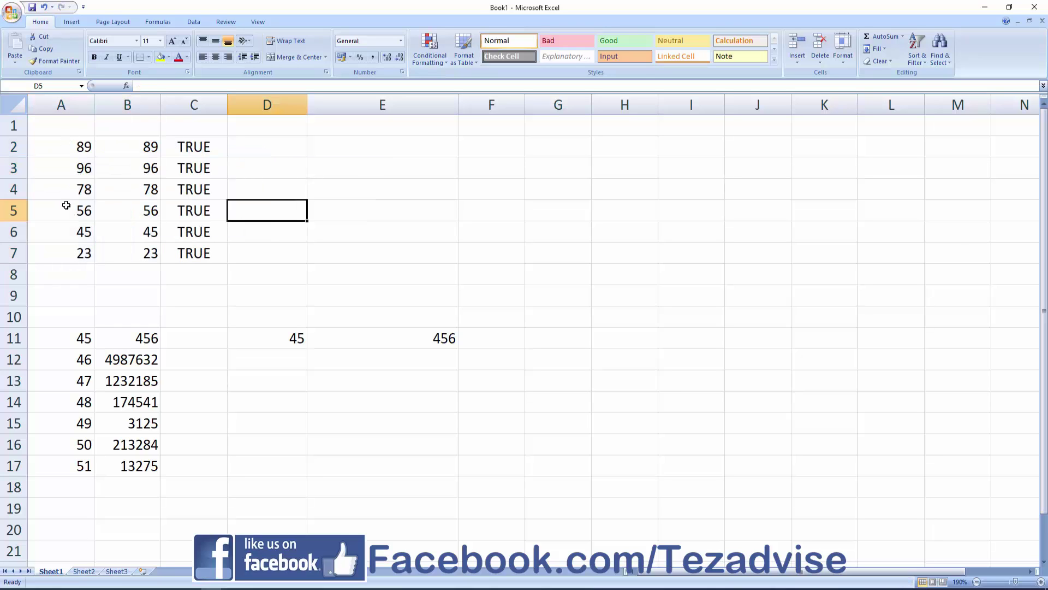